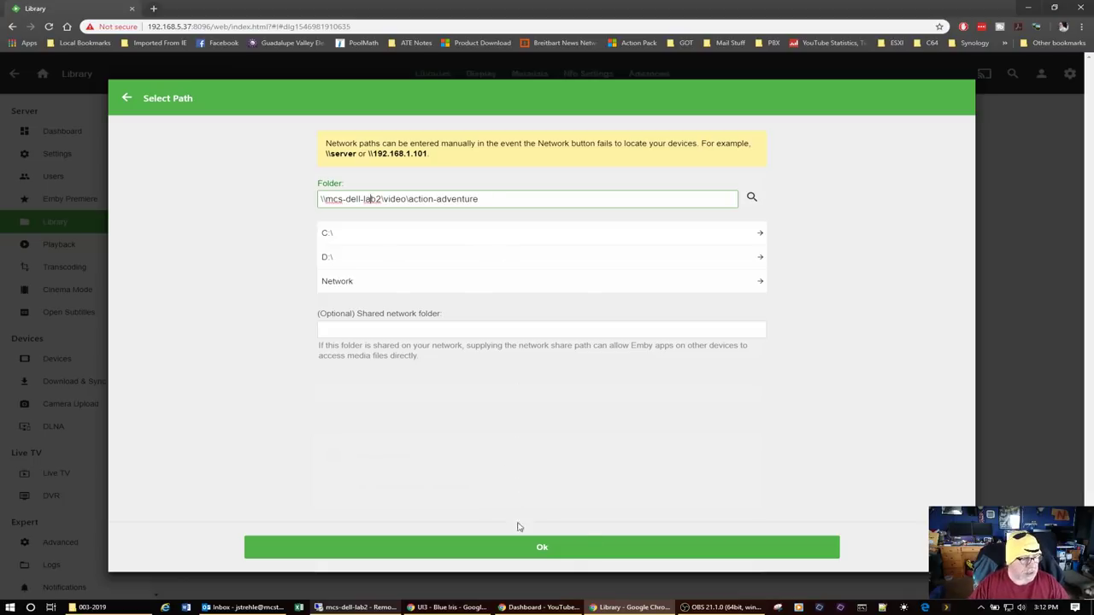
Step: Save the Movies library for \\mcs-dell-lab2\video\action-adventure, then begin adding another media library
{"action": "left_click", "coordinate": [552, 549]}
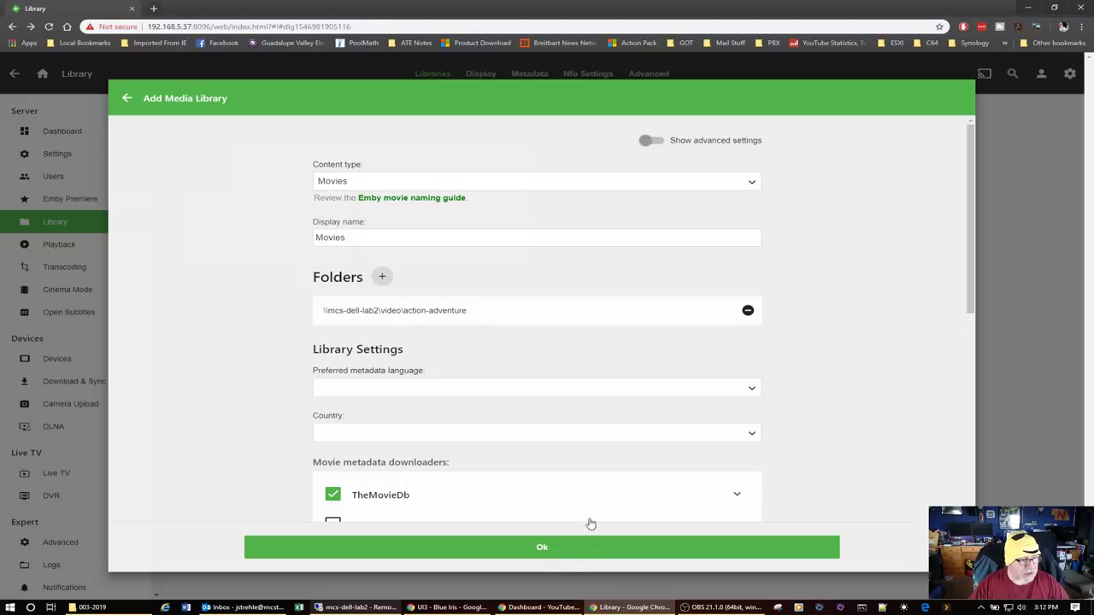
{"action": "left_click", "coordinate": [548, 552]}
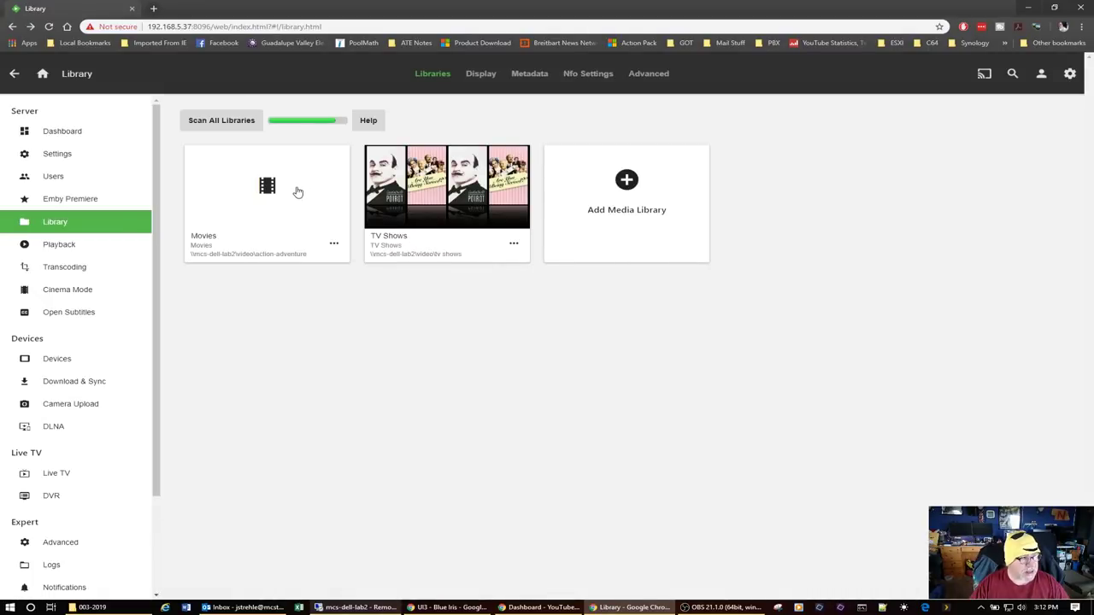
{"action": "left_click", "coordinate": [53, 133]}
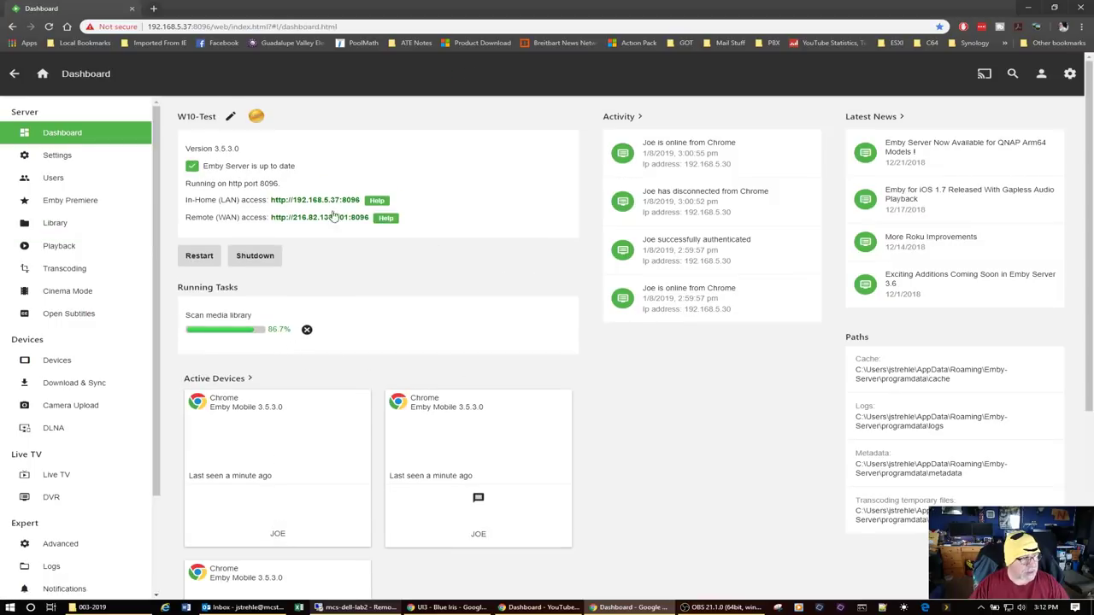
{"action": "left_click", "coordinate": [61, 224]}
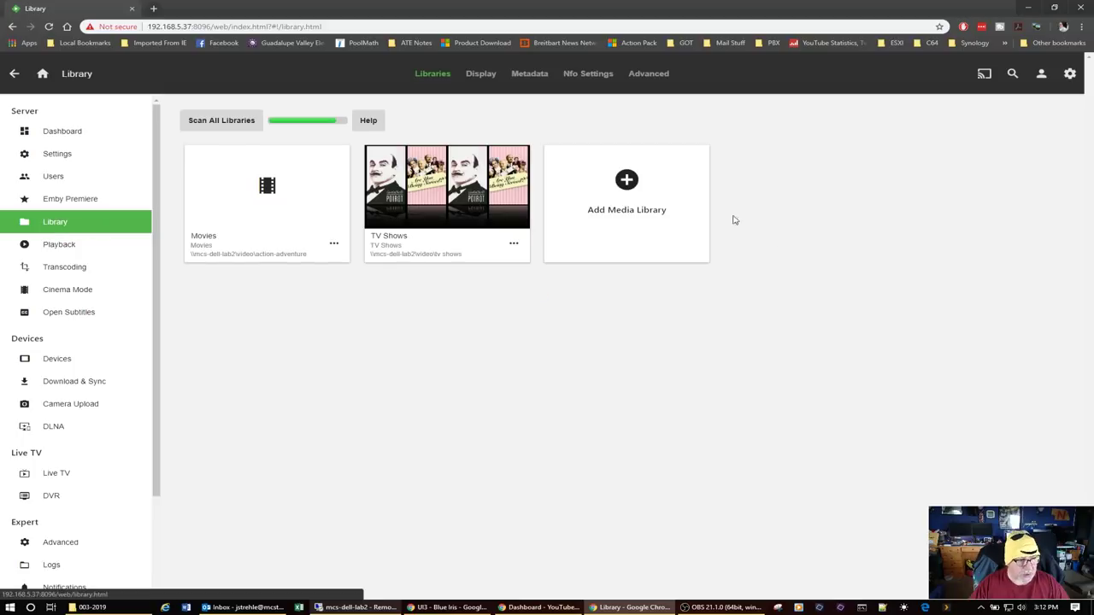
{"action": "left_click", "coordinate": [627, 180]}
Step: Create a Movies-type library named Comedy using the \\mcs-dell-lab2\video\comedy folder
{"action": "left_click", "coordinate": [749, 185]}
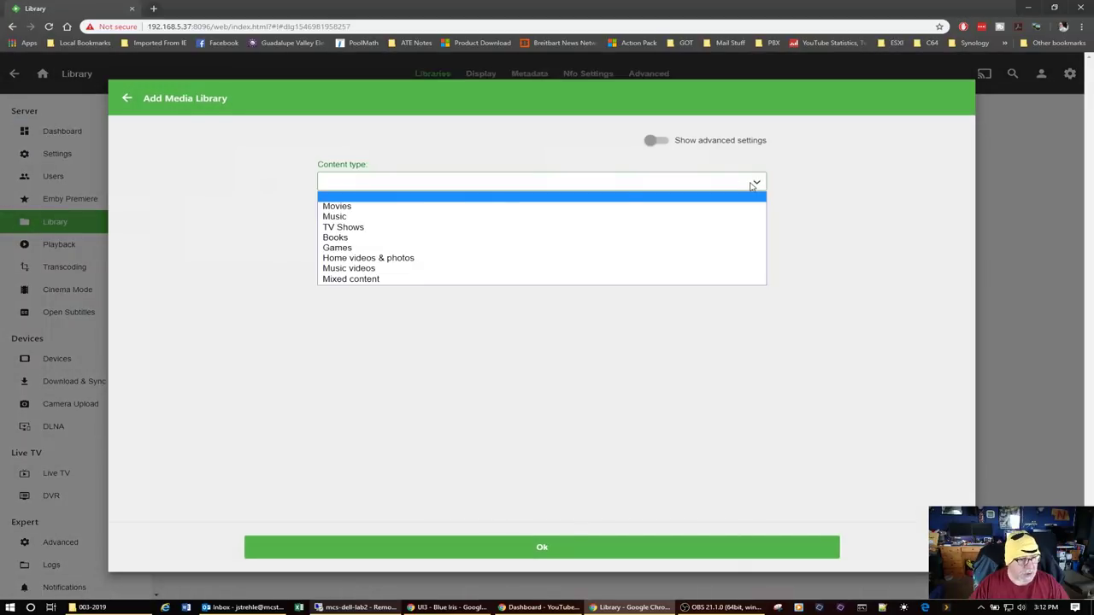
{"action": "left_click", "coordinate": [399, 205]}
{"action": "left_click_drag", "start_coordinate": [403, 239], "coordinate": [313, 240]}
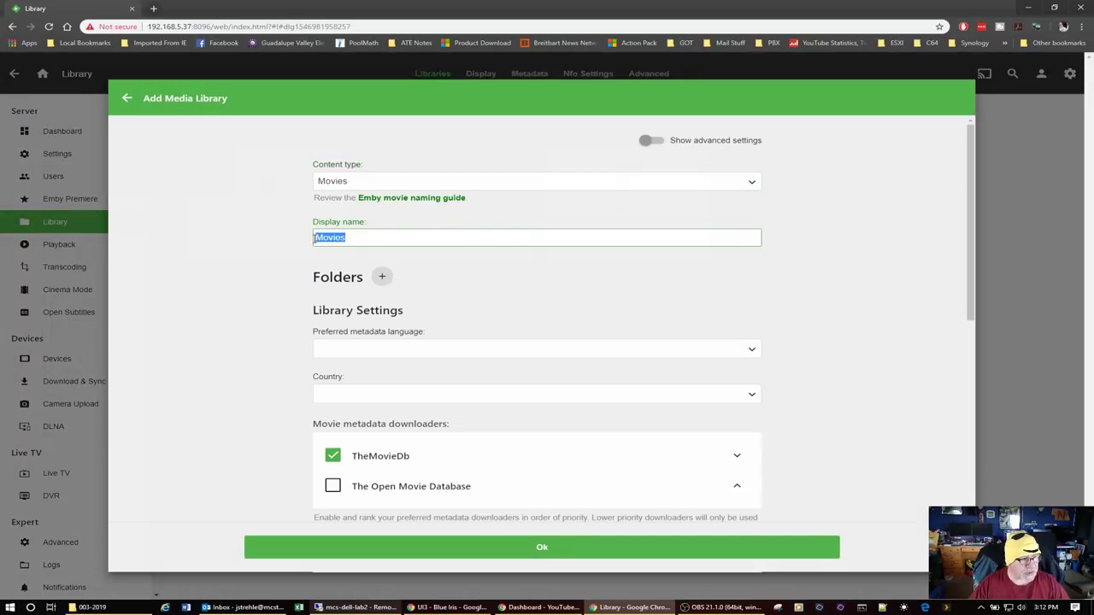
{"action": "type", "text": "Comedy"}
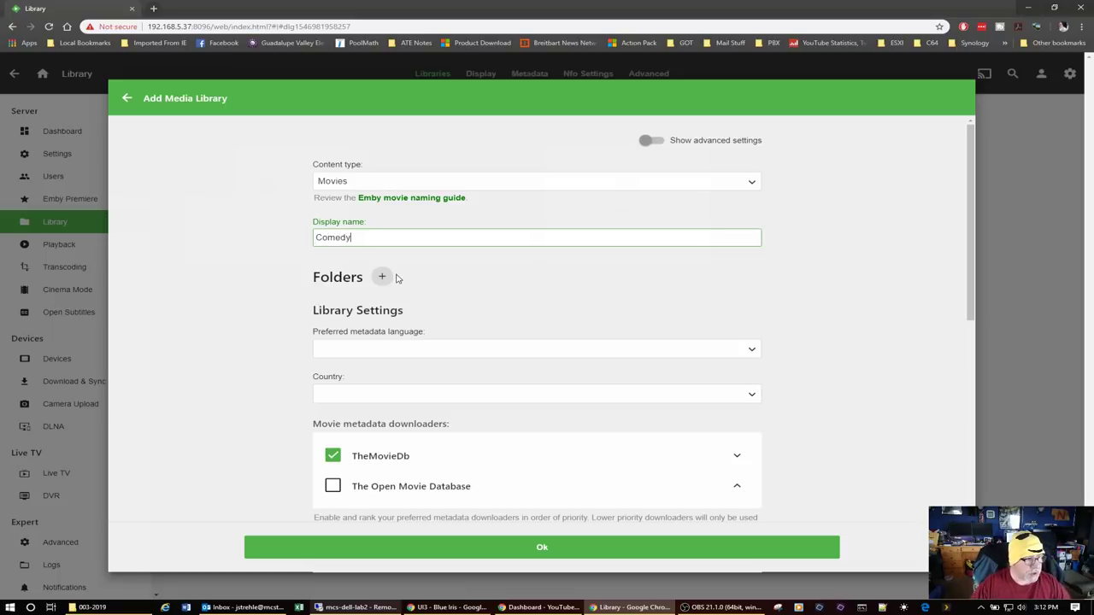
{"action": "left_click", "coordinate": [382, 277]}
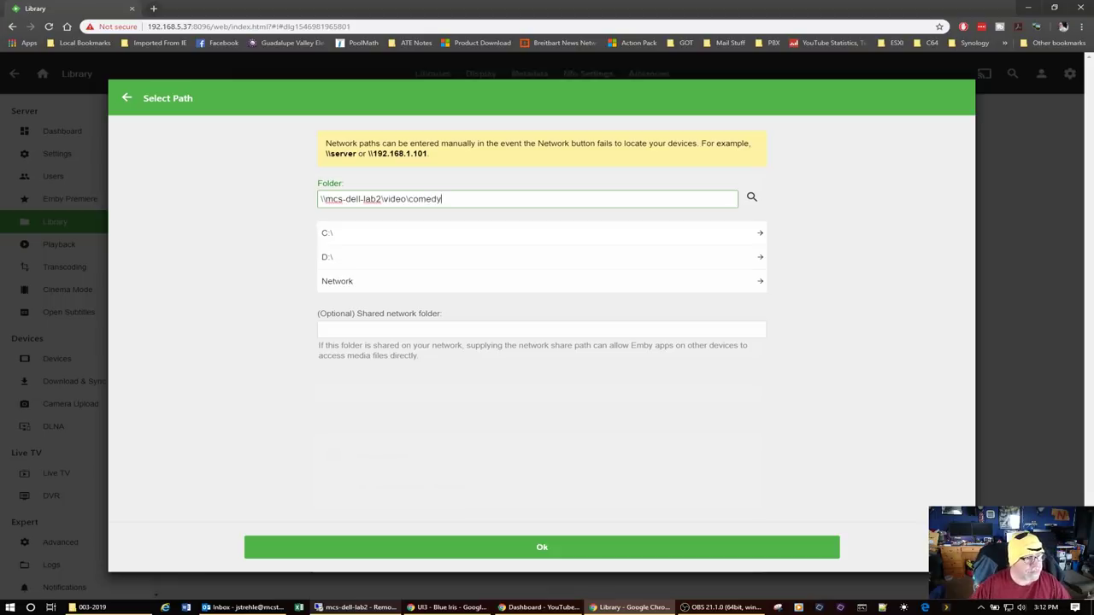
{"action": "left_click", "coordinate": [570, 548]}
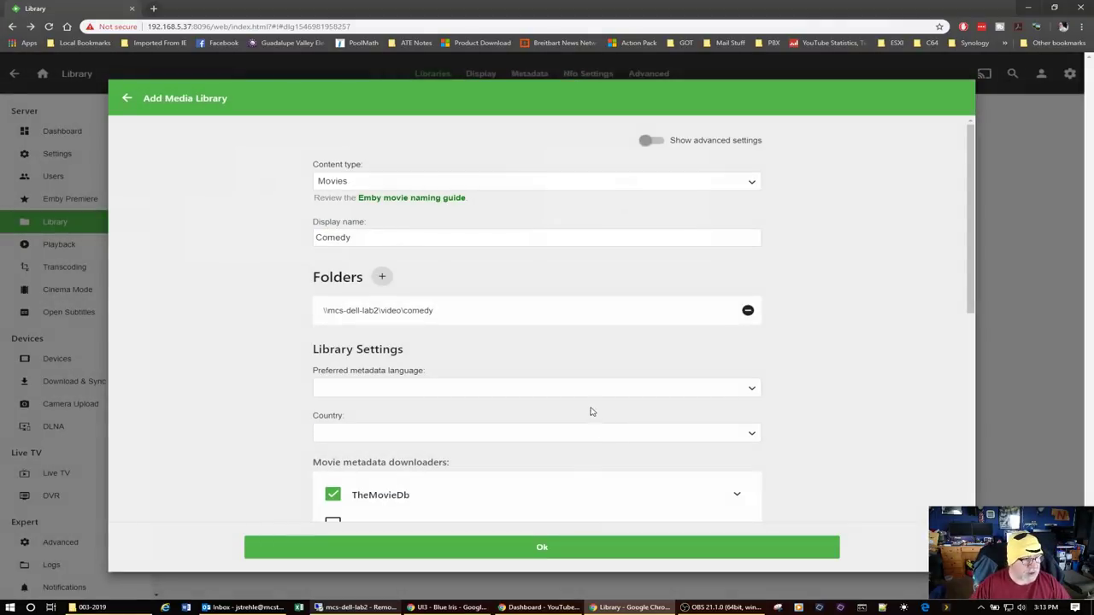
{"action": "left_click", "coordinate": [538, 552]}
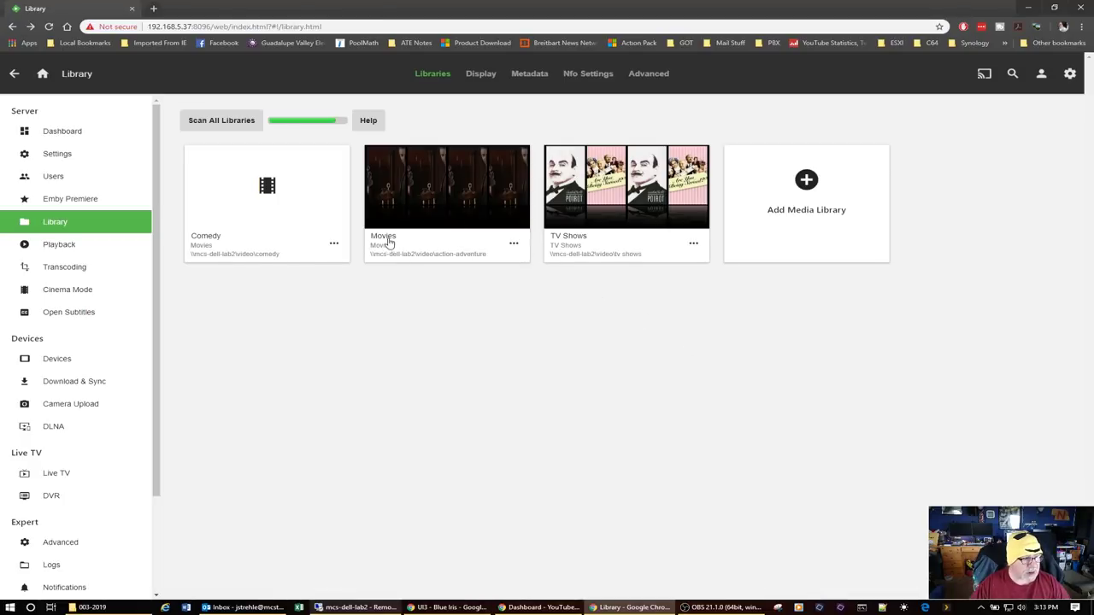
Step: Rename the Movies library to Action-Adventure
{"action": "left_click", "coordinate": [513, 244]}
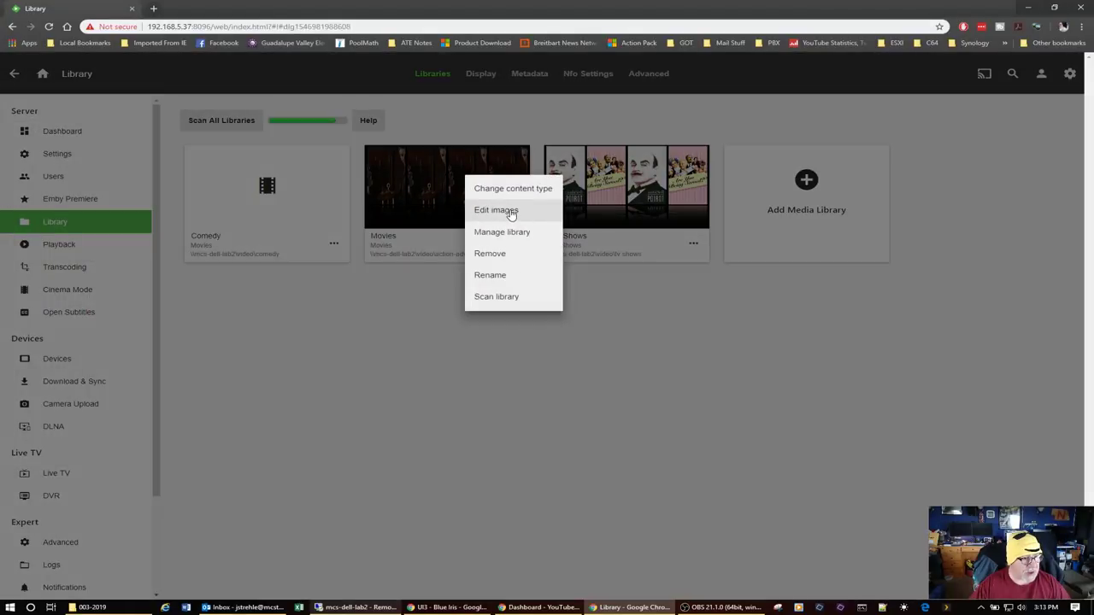
{"action": "left_click", "coordinate": [504, 277]}
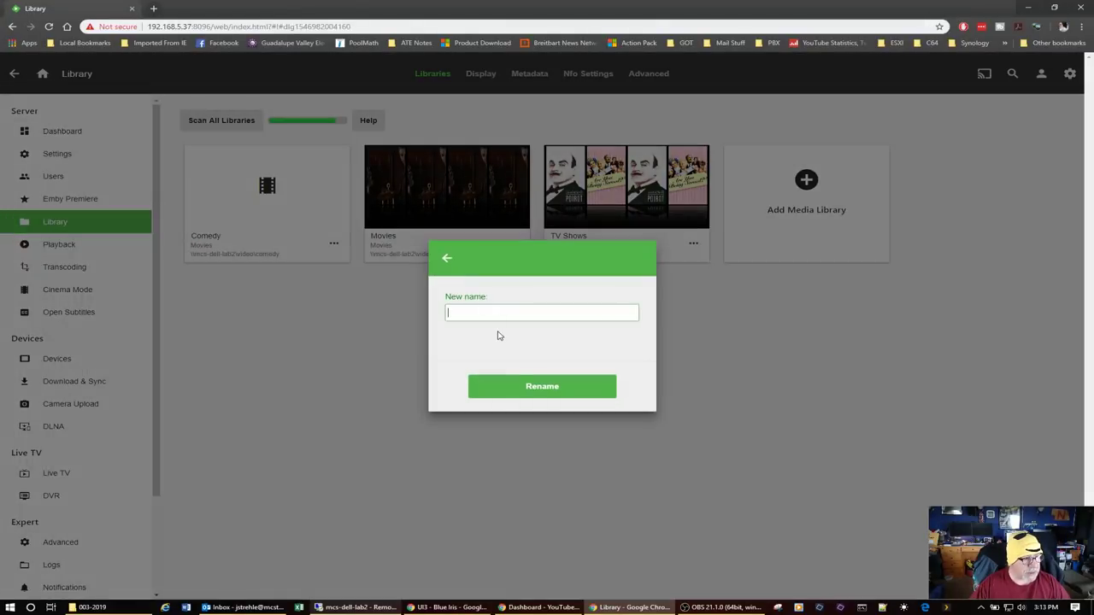
{"action": "type", "text": "Act"}
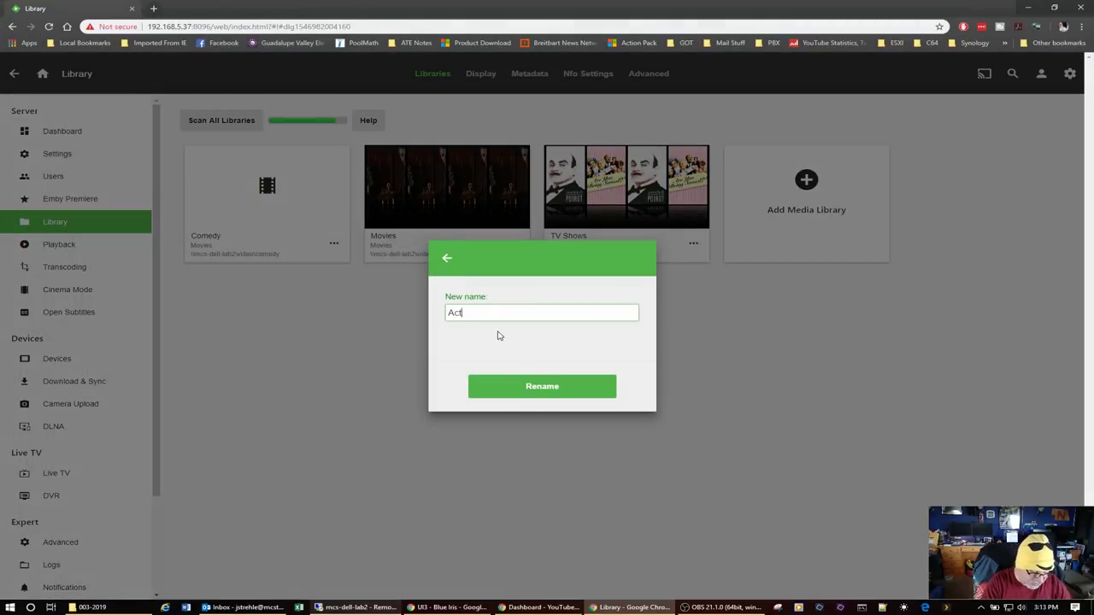
{"action": "type", "text": "ion-A"}
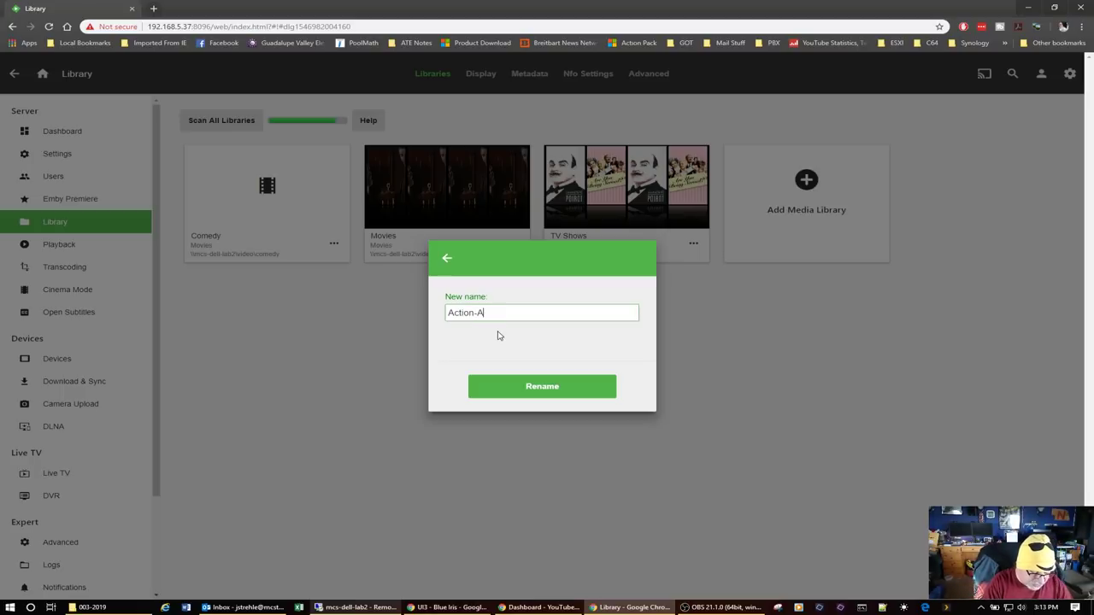
{"action": "type", "text": "dventure"}
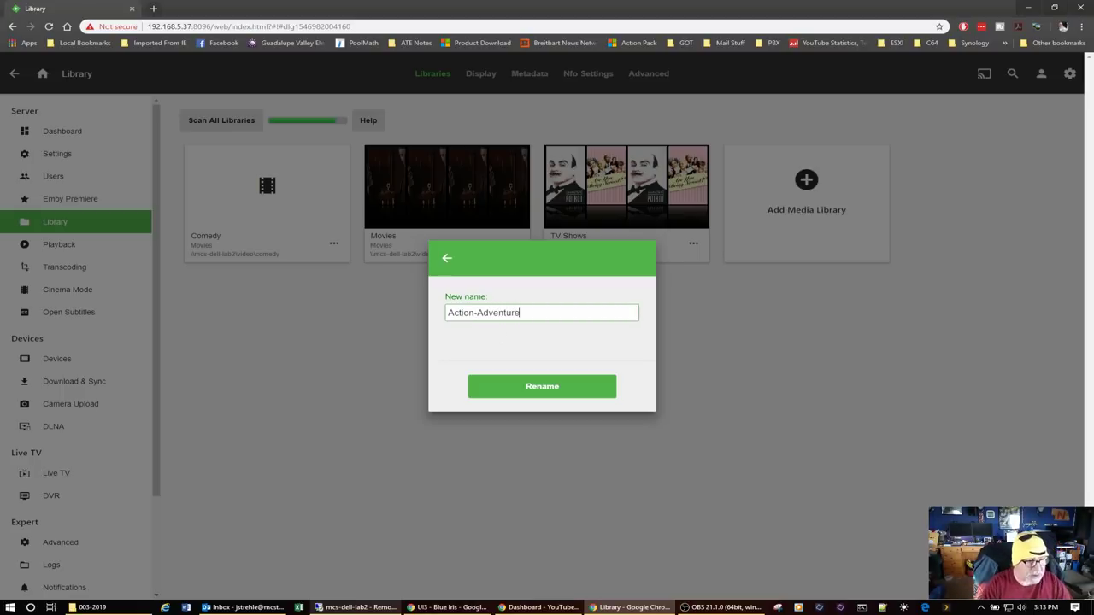
{"action": "left_click", "coordinate": [570, 393]}
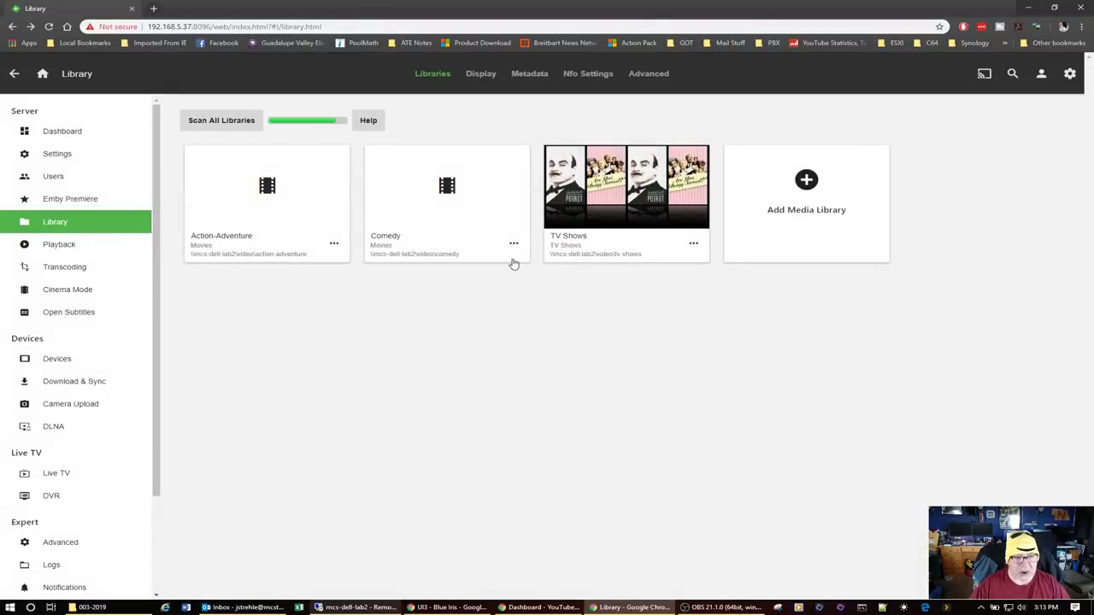
{"action": "left_click", "coordinate": [74, 135]}
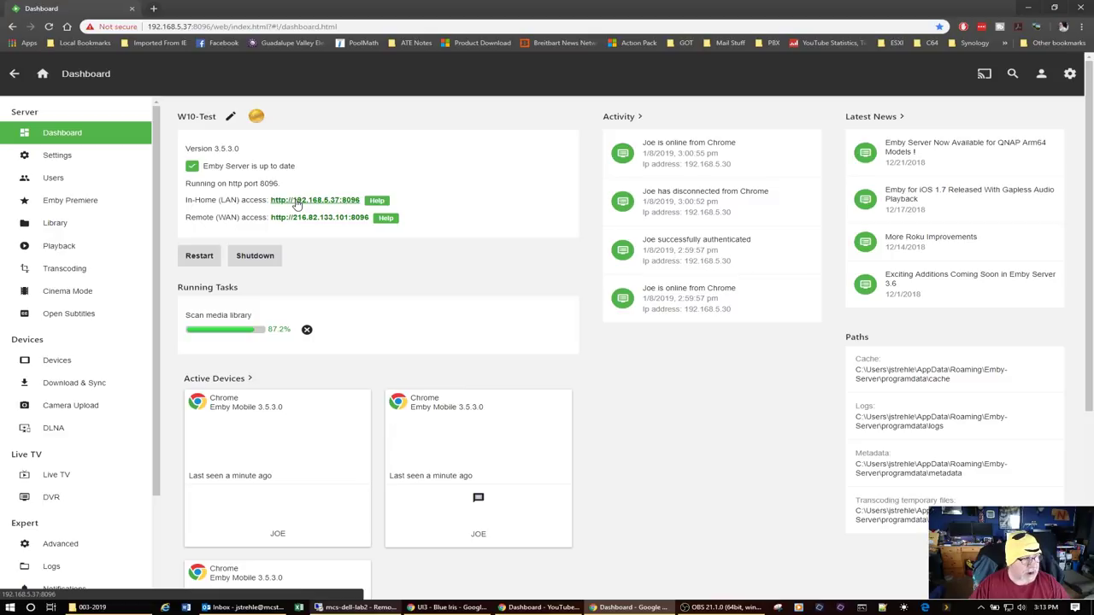
Step: Open the server's In-Home LAN access address in a new Emby tab
{"action": "right_click", "coordinate": [296, 203]}
{"action": "left_click", "coordinate": [342, 213]}
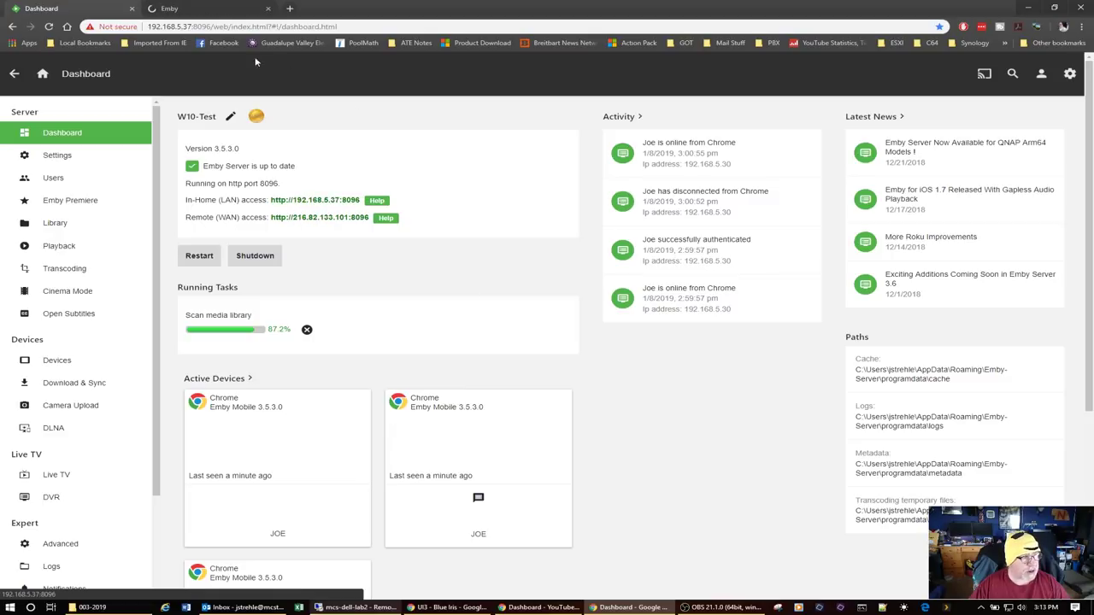
{"action": "left_click", "coordinate": [199, 10]}
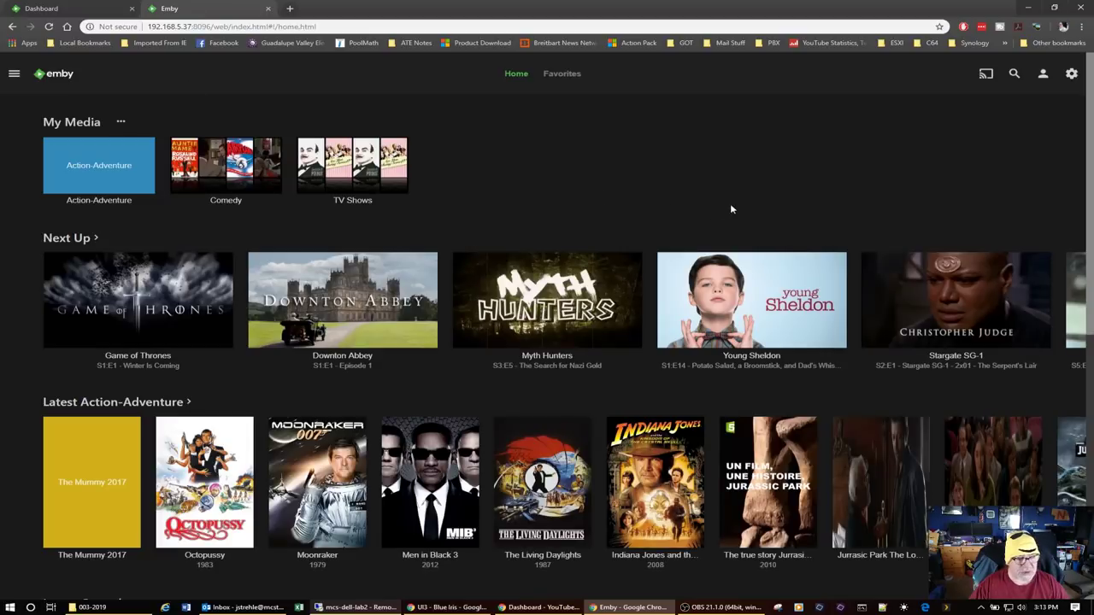
{"action": "scroll", "coordinate": [619, 396], "scroll_direction": "down", "scroll_amount": 6}
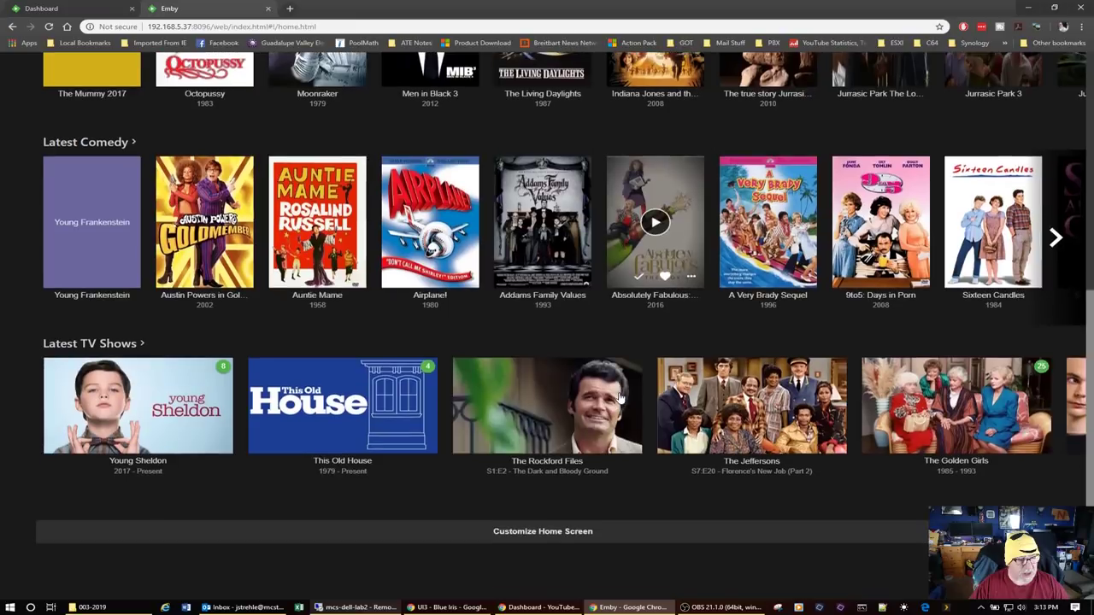
{"action": "scroll", "coordinate": [621, 398], "scroll_direction": "up", "scroll_amount": 6}
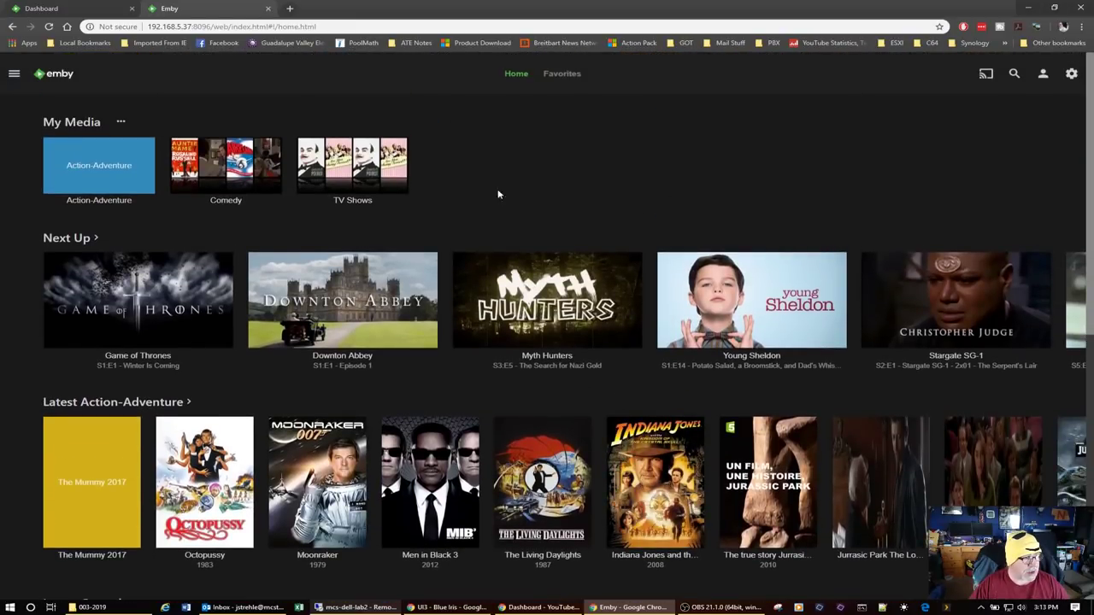
Step: Browse the TV Shows library, then the Action-Adventure library
{"action": "left_click", "coordinate": [389, 167]}
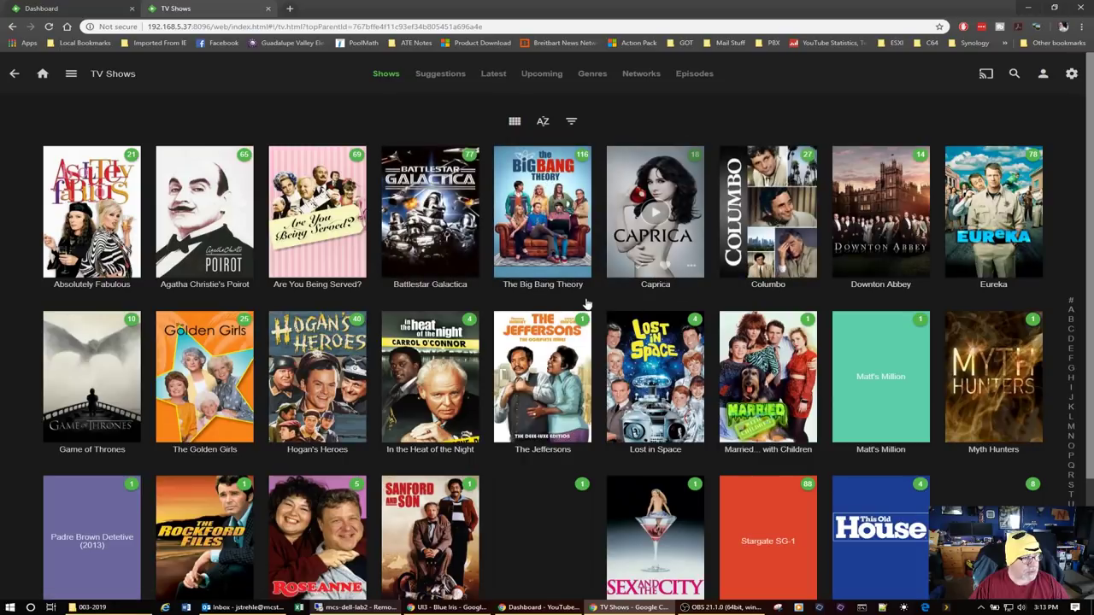
{"action": "scroll", "coordinate": [960, 304], "scroll_direction": "down", "scroll_amount": 2}
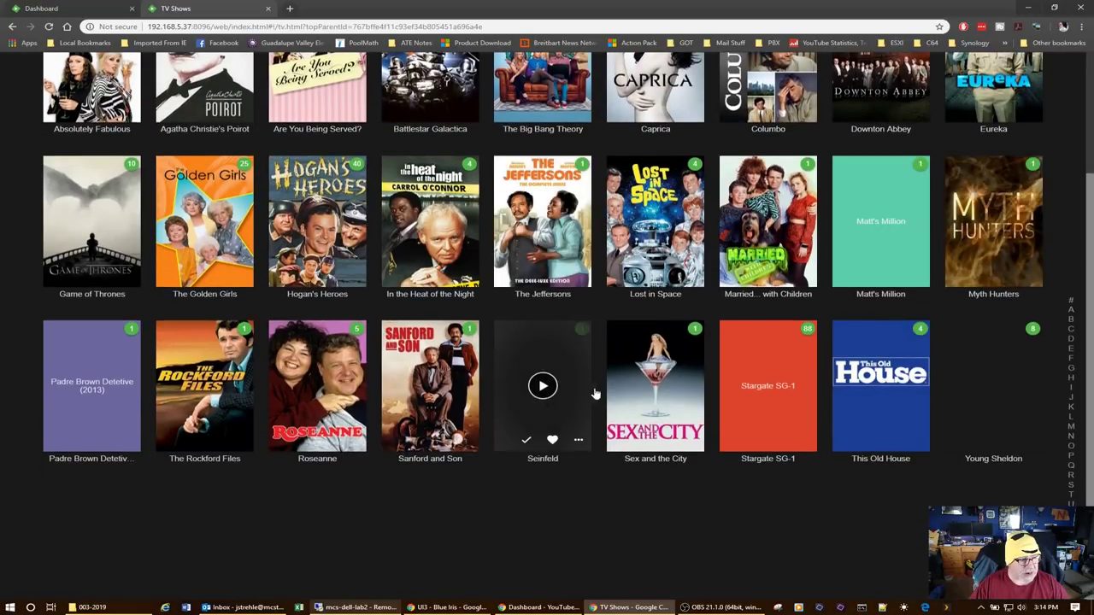
{"action": "scroll", "coordinate": [608, 410], "scroll_direction": "up", "scroll_amount": 2}
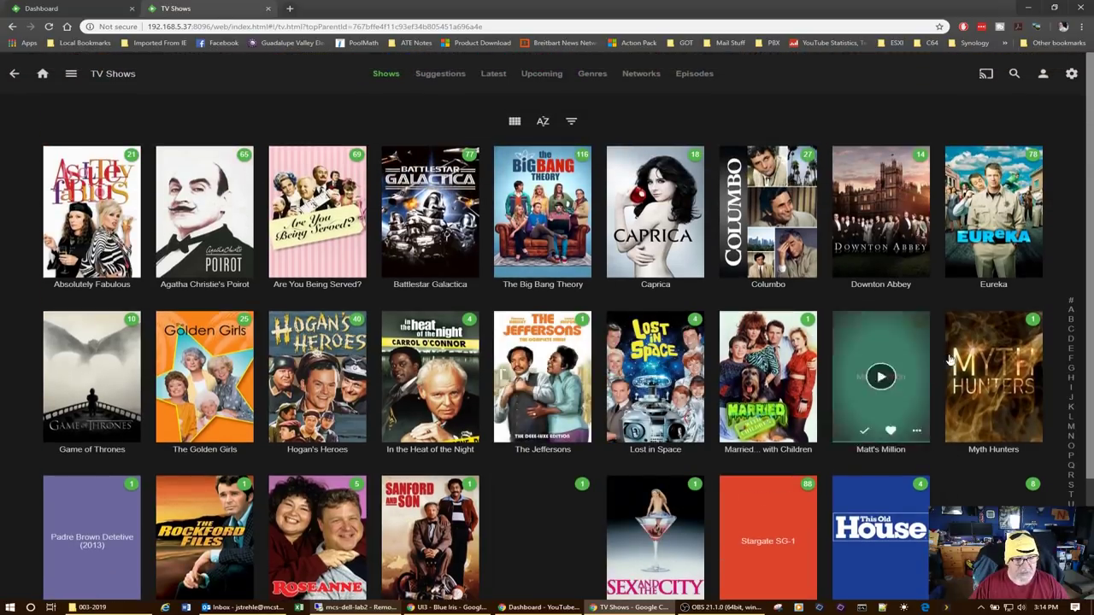
{"action": "left_click", "coordinate": [43, 74]}
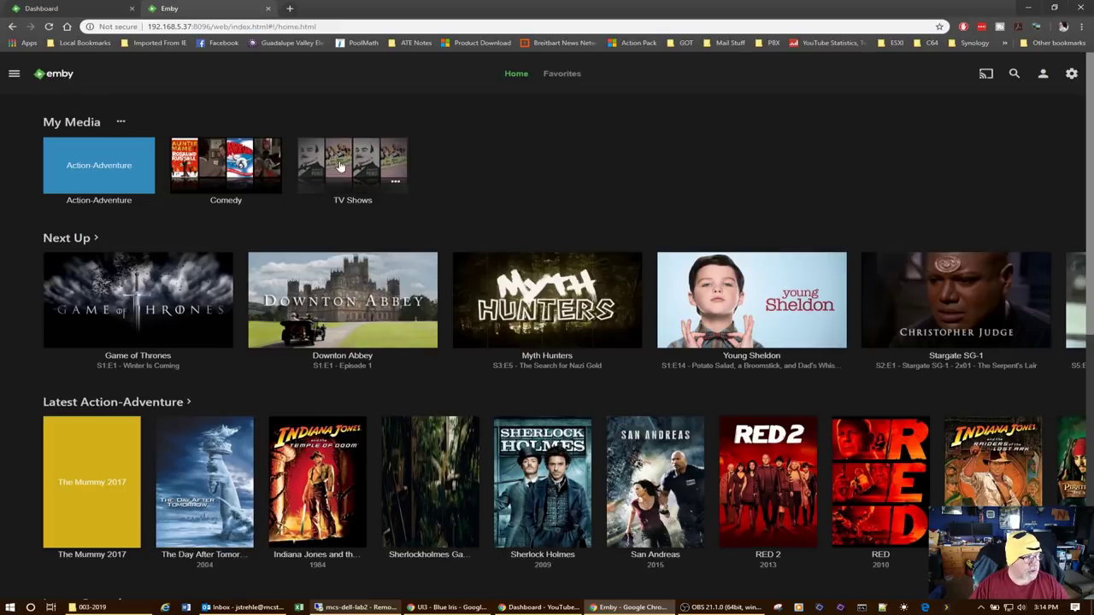
{"action": "left_click", "coordinate": [109, 167]}
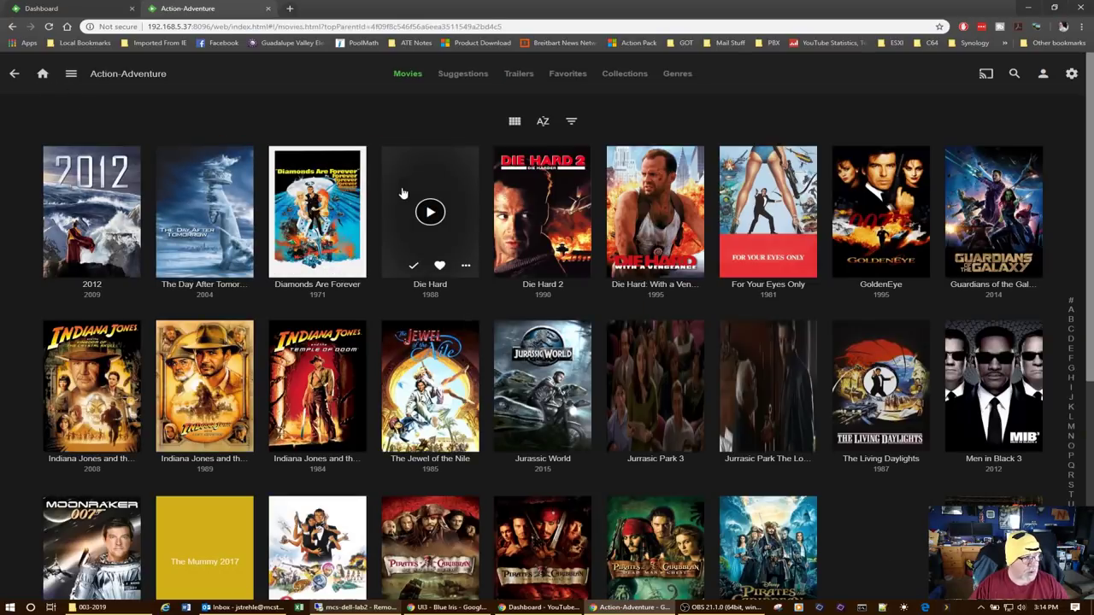
{"action": "scroll", "coordinate": [432, 243], "scroll_direction": "down", "scroll_amount": 3}
{"action": "scroll", "coordinate": [431, 244], "scroll_direction": "up", "scroll_amount": 5}
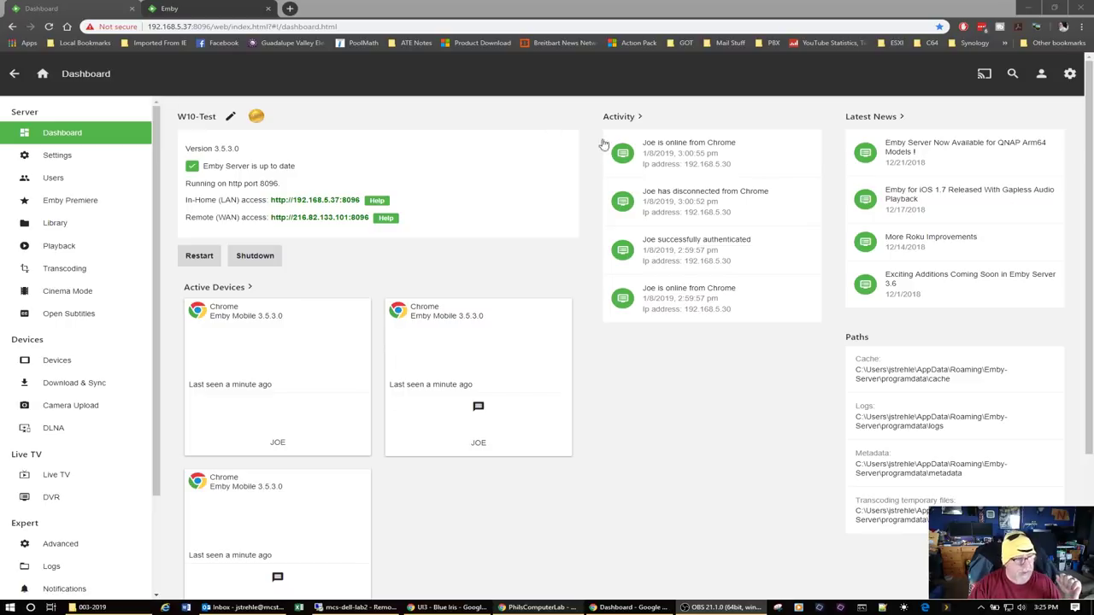
Step: Open the In-Home LAN access link in another new Emby tab
{"action": "right_click", "coordinate": [325, 203]}
{"action": "left_click", "coordinate": [364, 211]}
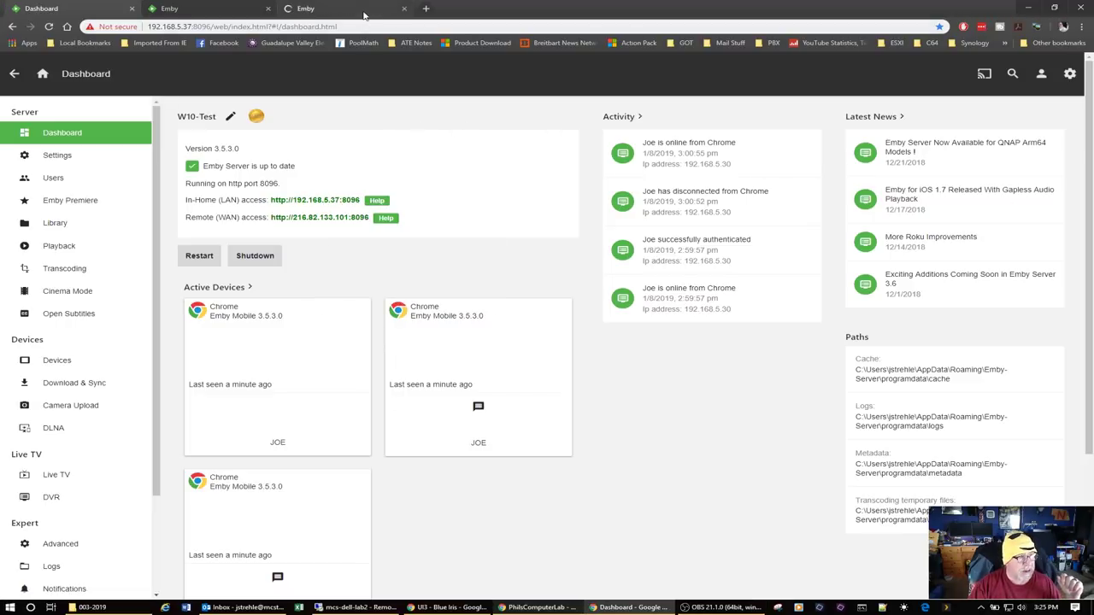
{"action": "left_click", "coordinate": [342, 9]}
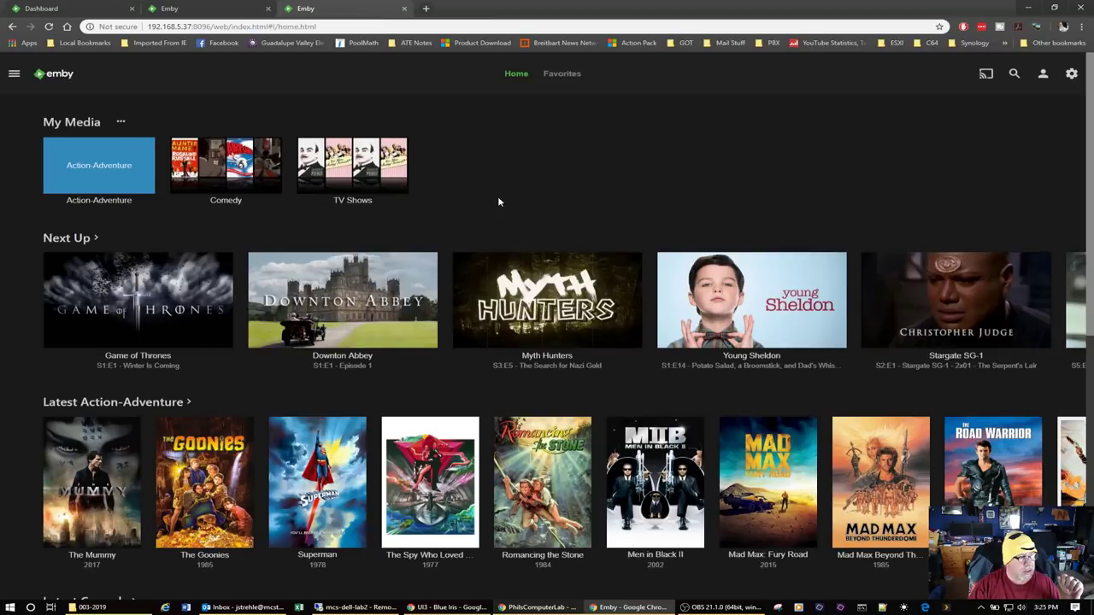
Step: Look through the scanned Action-Adventure films, then return to the Emby home page
{"action": "left_click", "coordinate": [132, 163]}
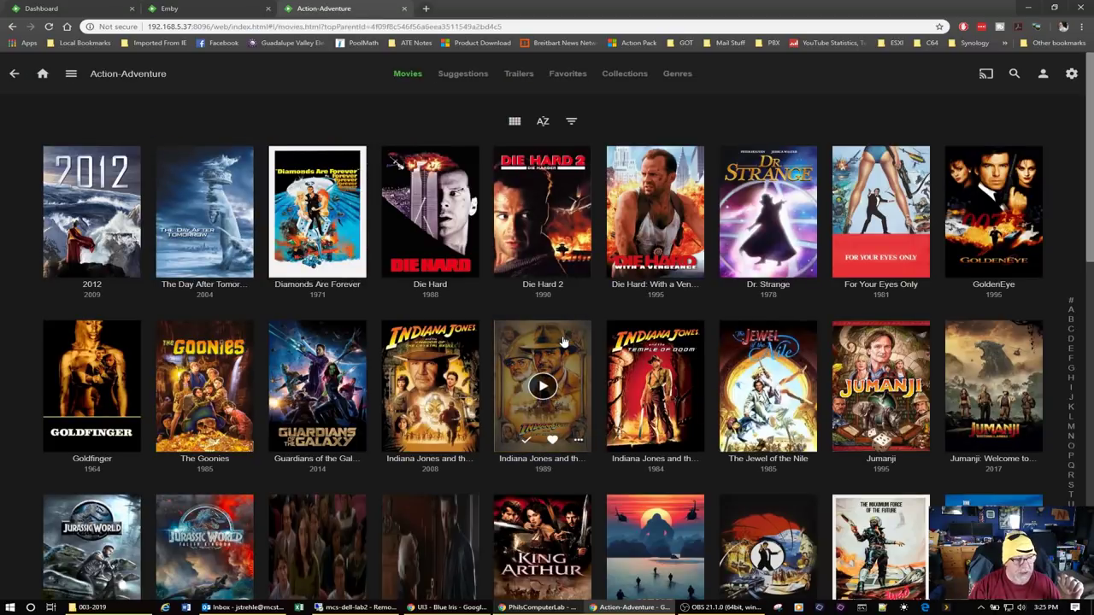
{"action": "scroll", "coordinate": [567, 340], "scroll_direction": "down", "scroll_amount": 3}
{"action": "scroll", "coordinate": [563, 341], "scroll_direction": "down", "scroll_amount": 5}
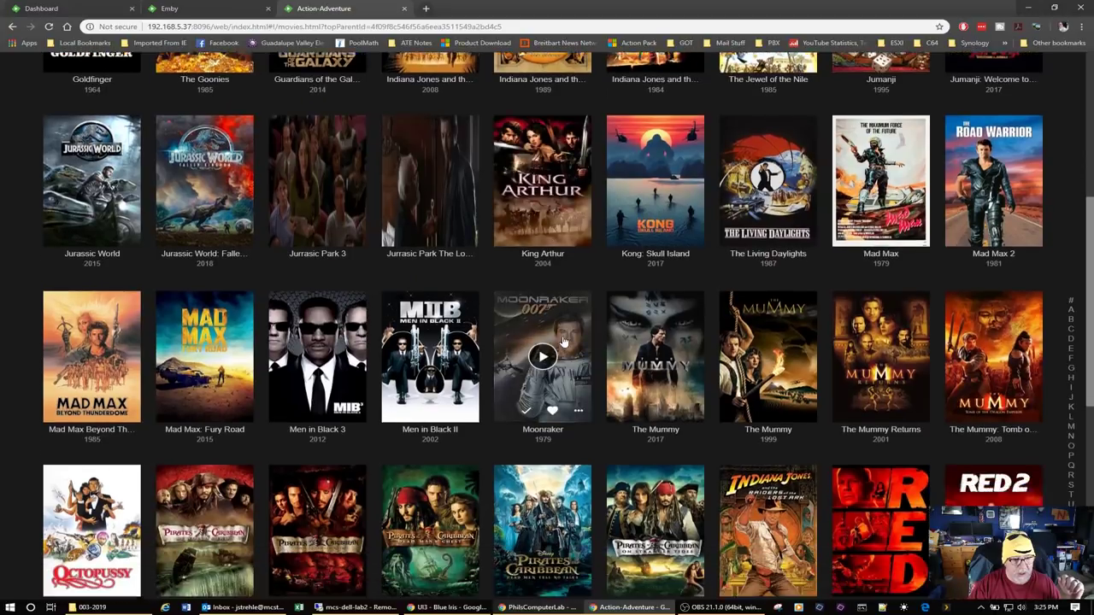
{"action": "scroll", "coordinate": [563, 341], "scroll_direction": "down", "scroll_amount": 2}
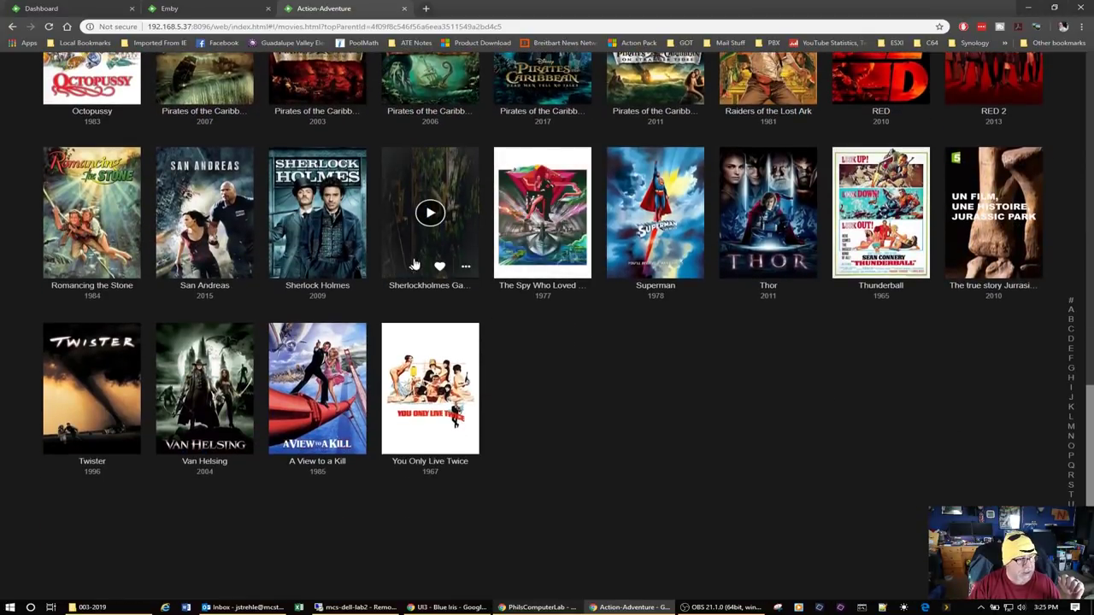
{"action": "scroll", "coordinate": [542, 418], "scroll_direction": "up", "scroll_amount": 2}
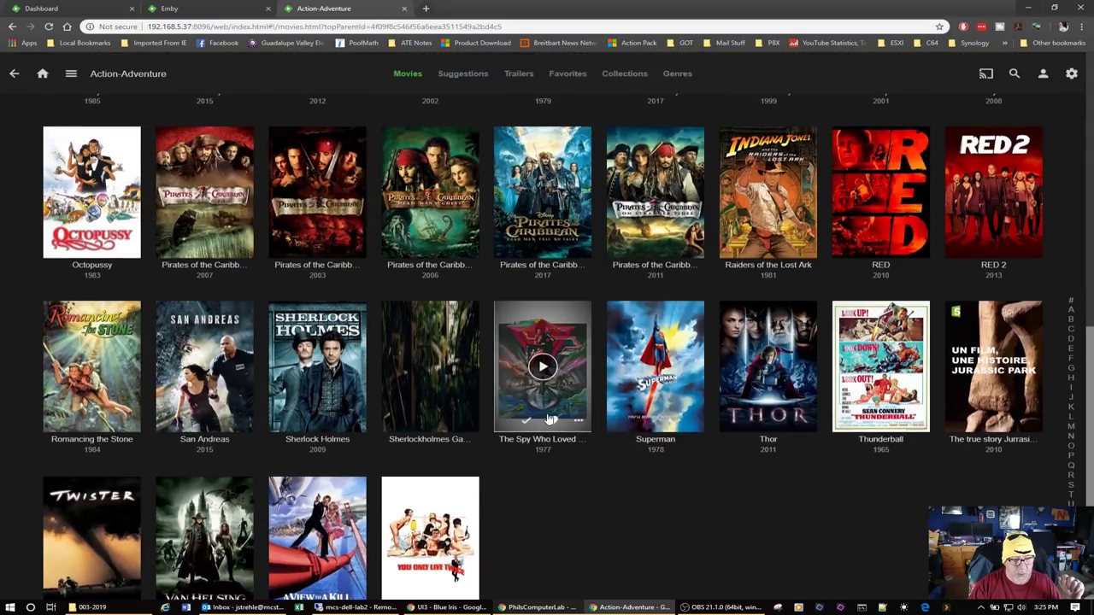
{"action": "scroll", "coordinate": [542, 418], "scroll_direction": "down", "scroll_amount": 2}
{"action": "scroll", "coordinate": [542, 417], "scroll_direction": "up", "scroll_amount": 15}
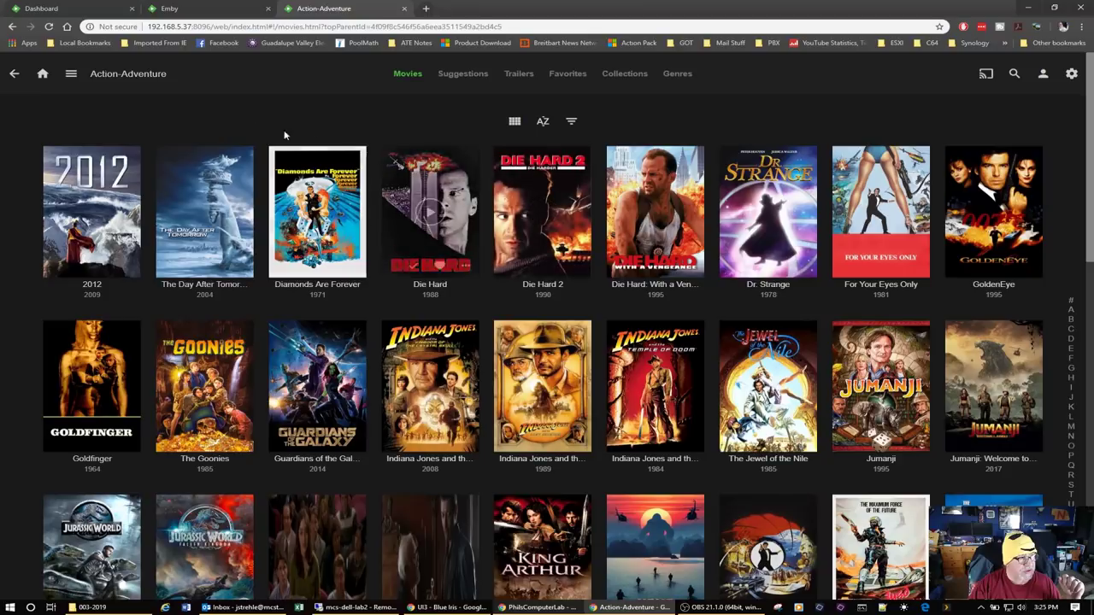
{"action": "left_click", "coordinate": [40, 76]}
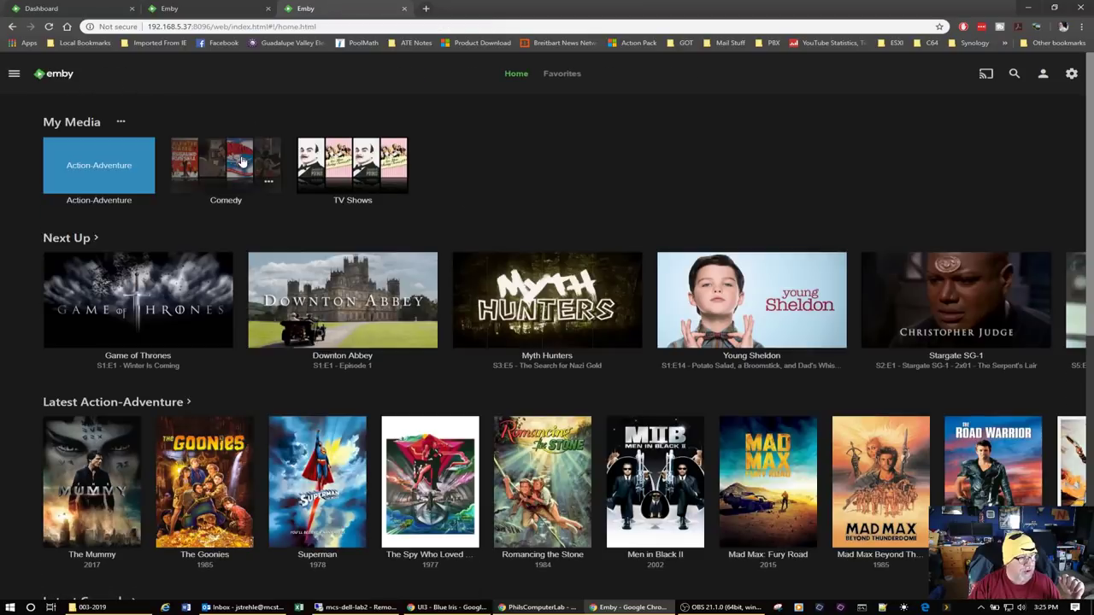
Step: Open the Comedy library and scroll to the misidentified Bridesmaids_t04 and Baywatch_t00 entries
{"action": "left_click", "coordinate": [242, 164]}
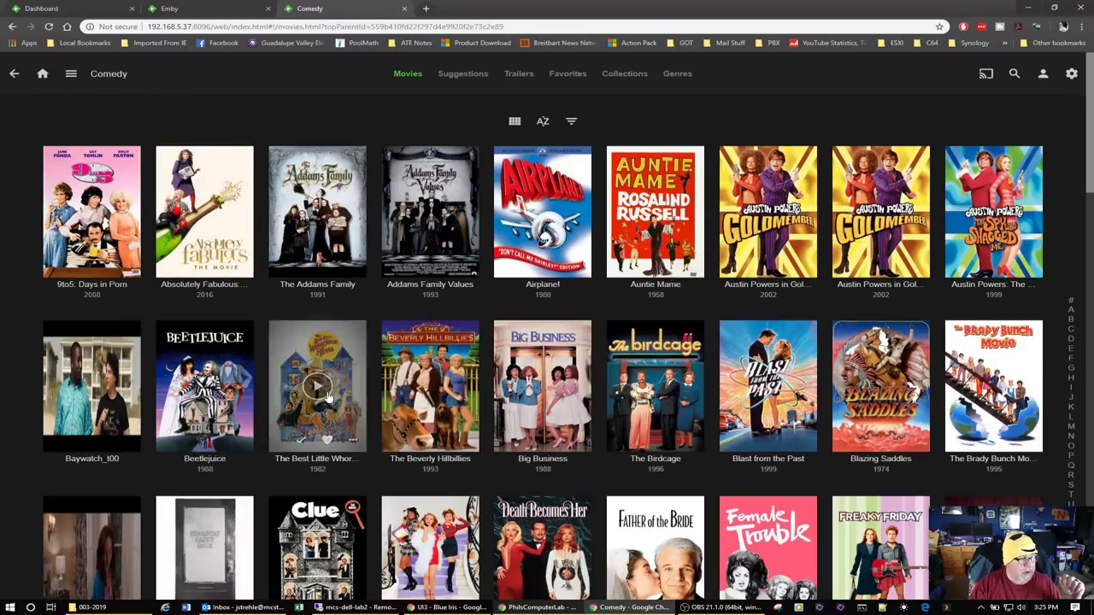
{"action": "scroll", "coordinate": [327, 391], "scroll_direction": "down", "scroll_amount": 2}
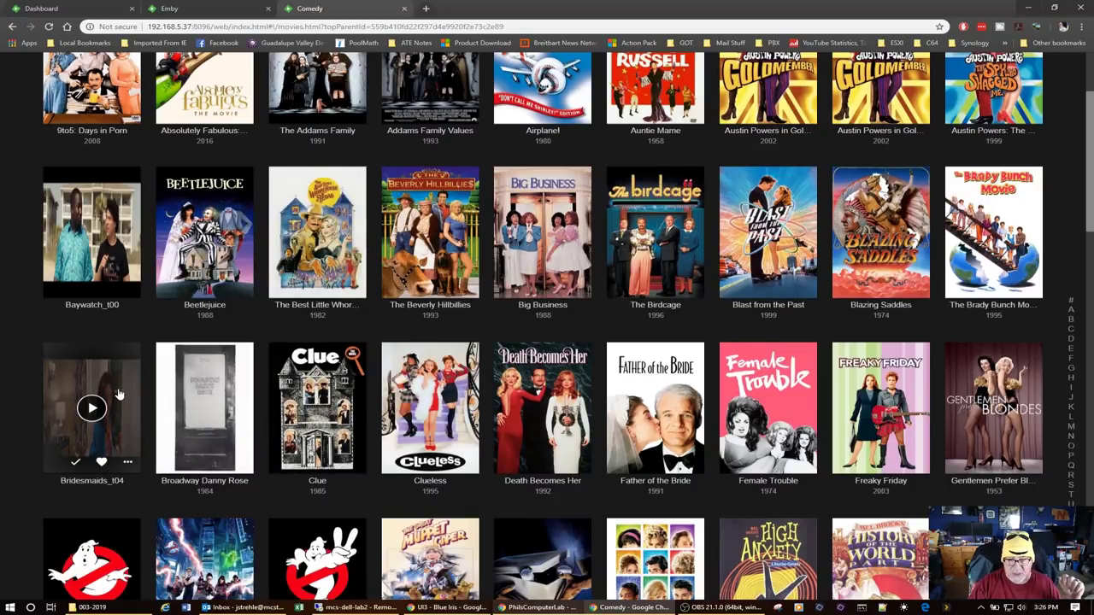
{"action": "scroll", "coordinate": [120, 395], "scroll_direction": "down", "scroll_amount": 2}
{"action": "scroll", "coordinate": [111, 393], "scroll_direction": "up", "scroll_amount": 1}
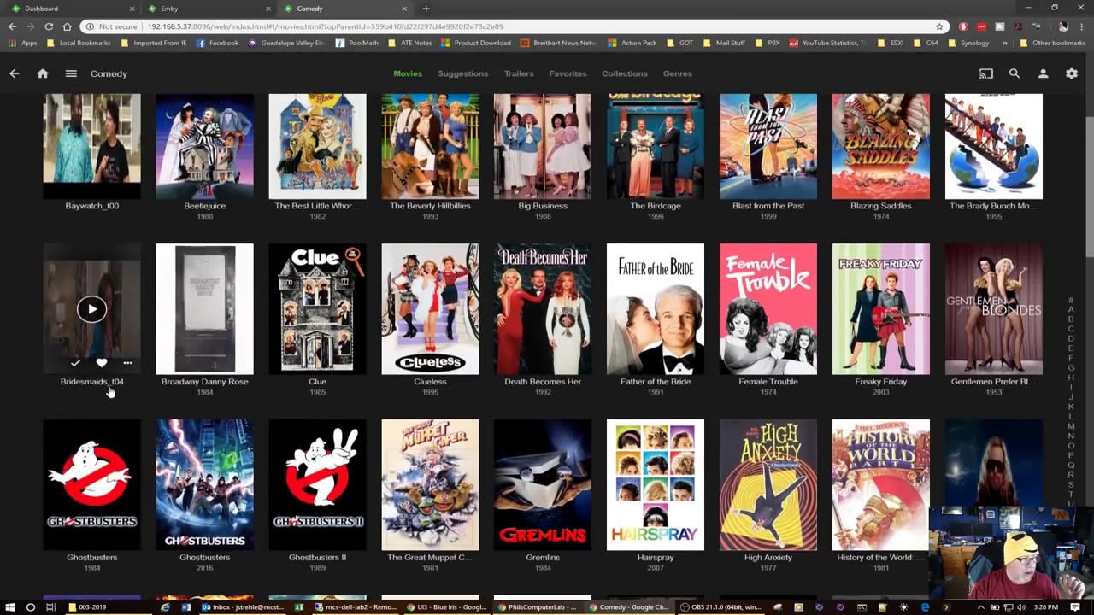
{"action": "scroll", "coordinate": [110, 391], "scroll_direction": "up", "scroll_amount": 2}
{"action": "scroll", "coordinate": [109, 390], "scroll_direction": "down", "scroll_amount": 2}
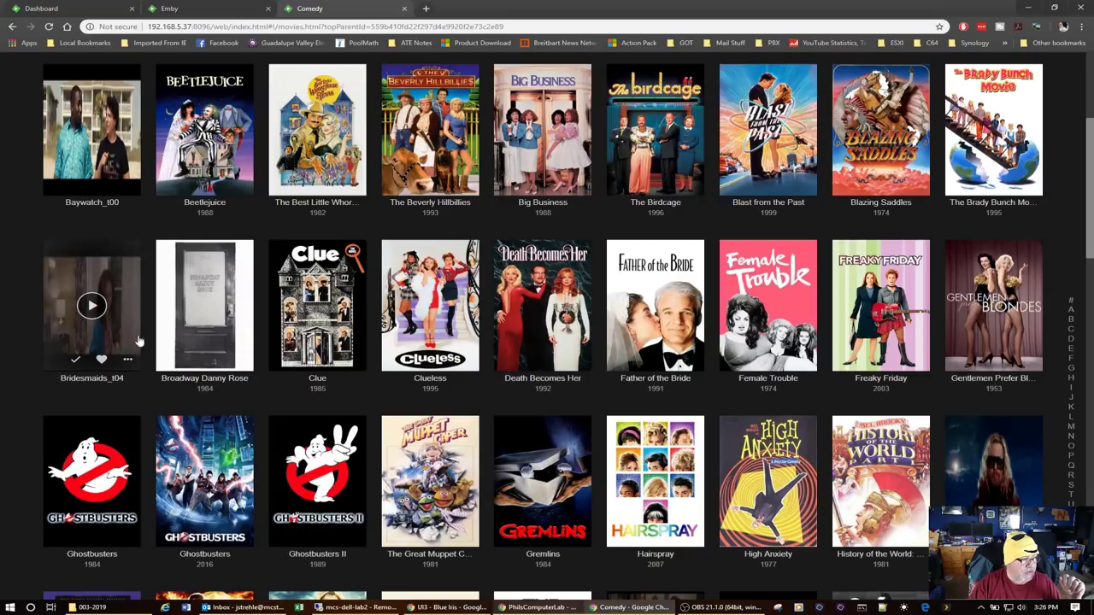
Step: Identify Bridesmaids_t04 as Bridesmaids (2011) so its poster is replaced
{"action": "left_click", "coordinate": [128, 362]}
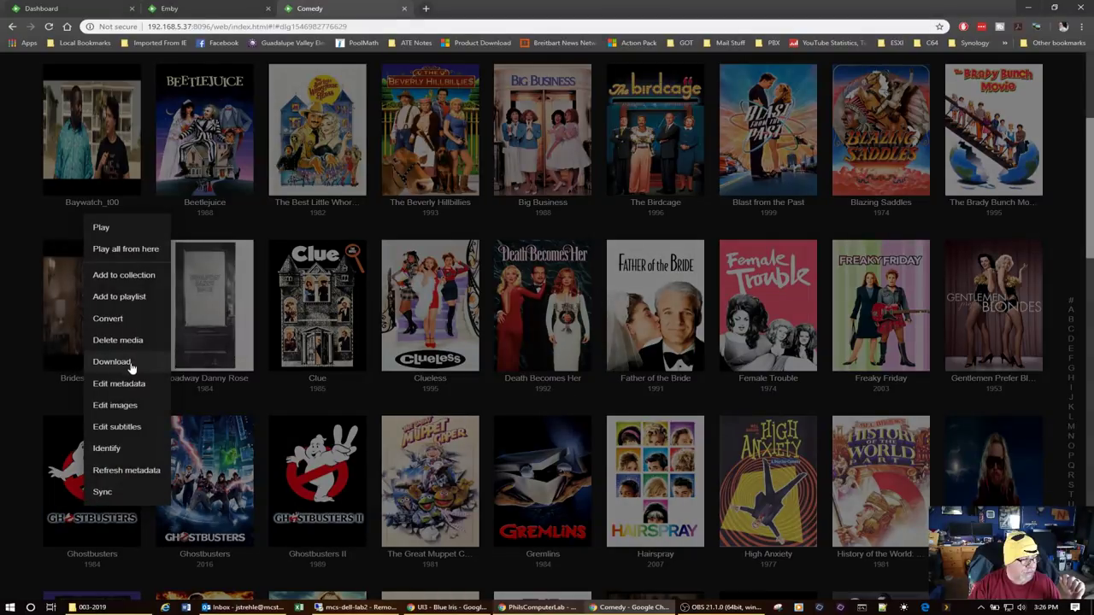
{"action": "left_click", "coordinate": [111, 450]}
{"action": "type", "text": "bridesmaids"}
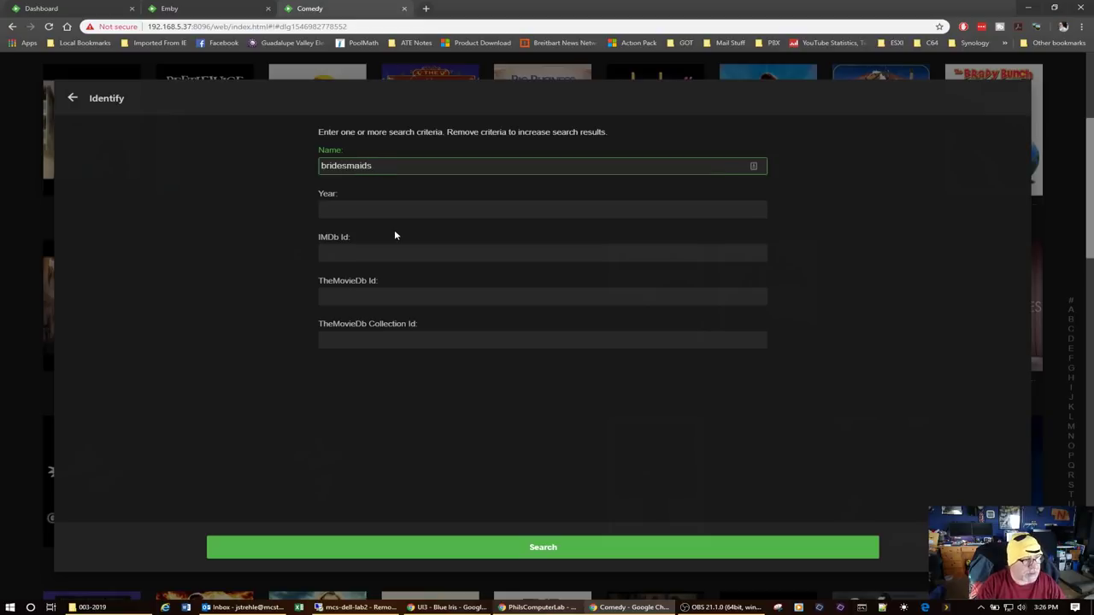
{"action": "left_click", "coordinate": [557, 548]}
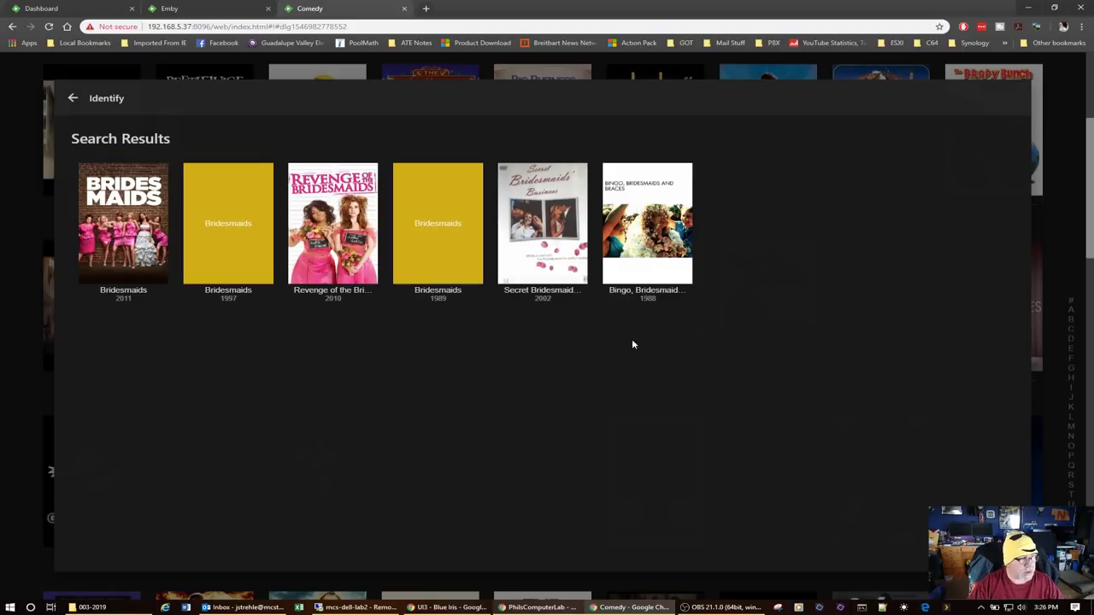
{"action": "left_click", "coordinate": [138, 205]}
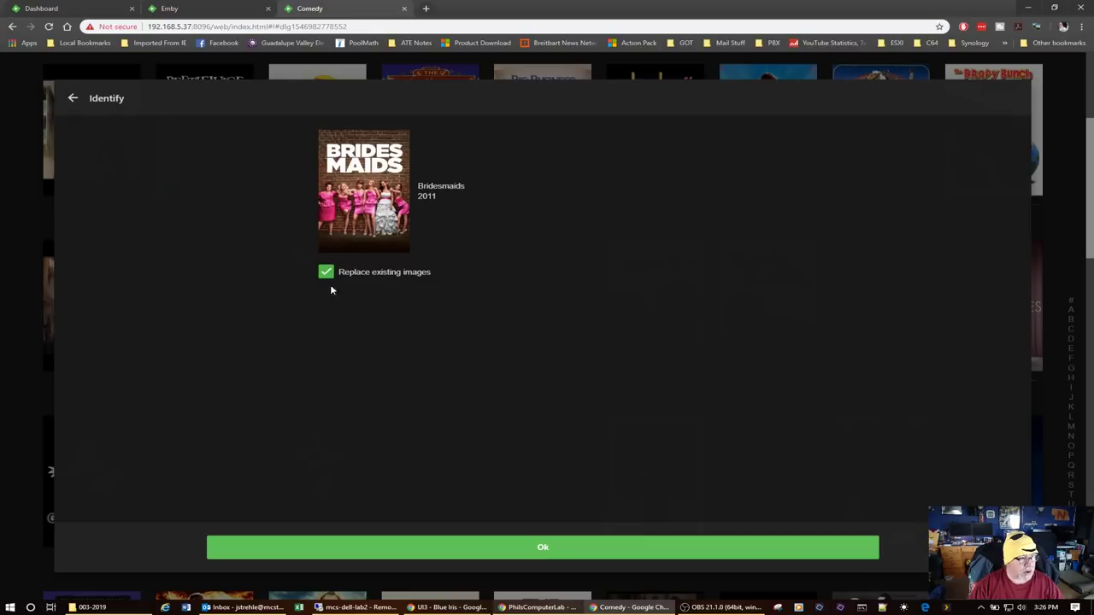
{"action": "left_click", "coordinate": [561, 551]}
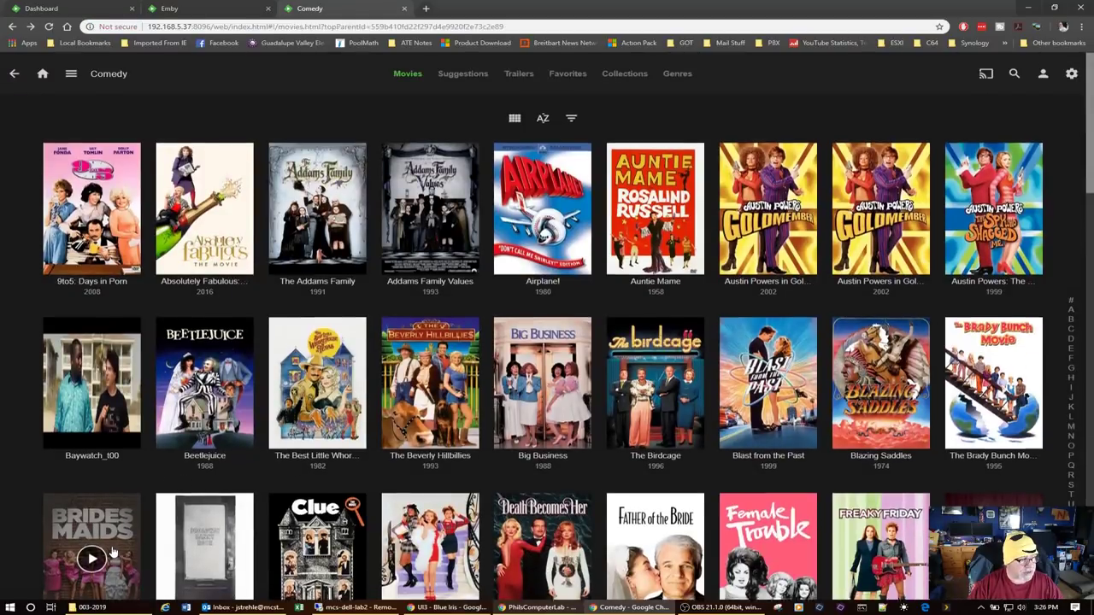
Step: Search 'baywatch' to identify Baywatch_t00 and select the Baywatch (2017) match
{"action": "scroll", "coordinate": [112, 553], "scroll_direction": "down", "scroll_amount": 2}
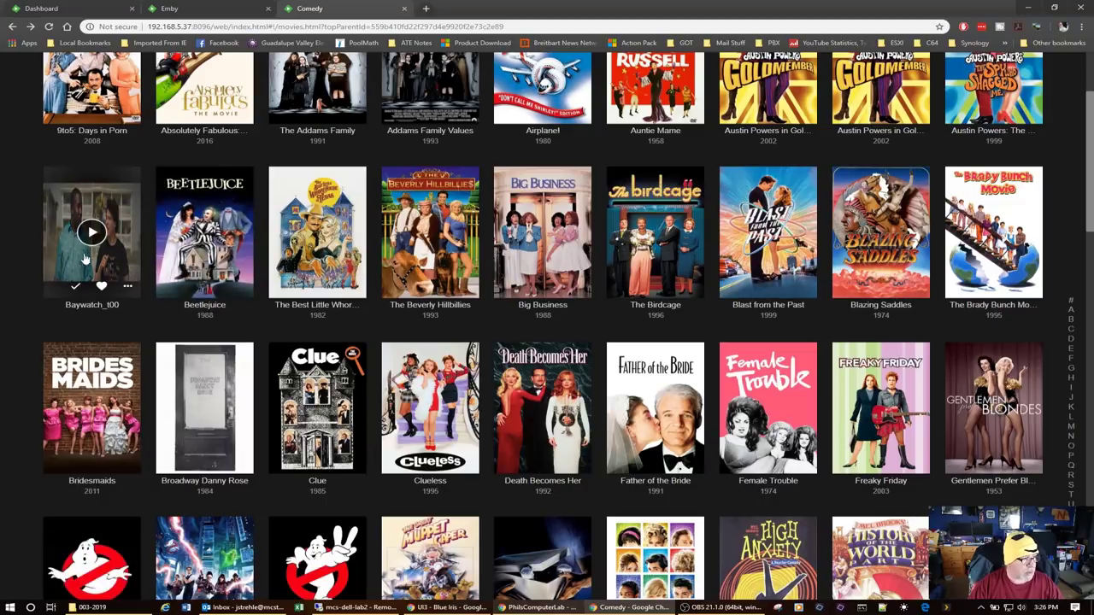
{"action": "left_click", "coordinate": [128, 291]}
{"action": "left_click", "coordinate": [115, 376]}
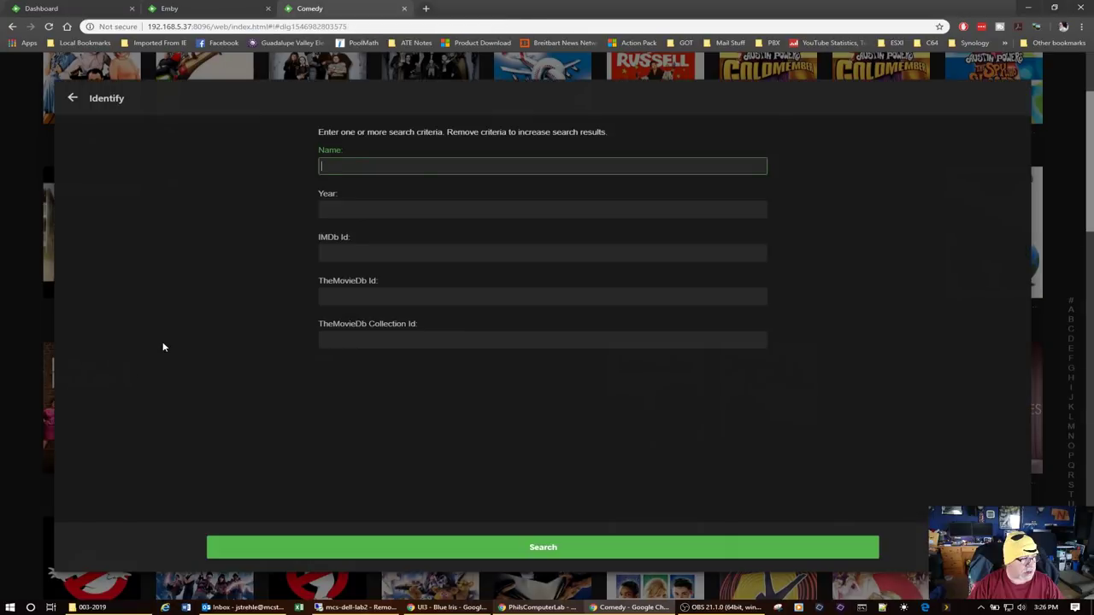
{"action": "type", "text": "bayw"}
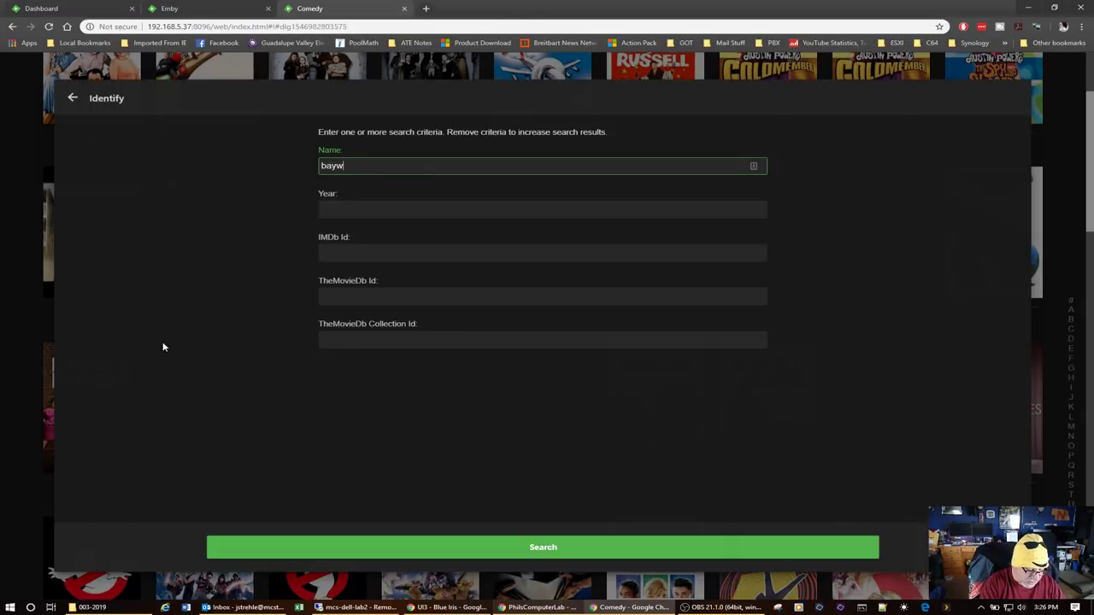
{"action": "type", "text": "atch"}
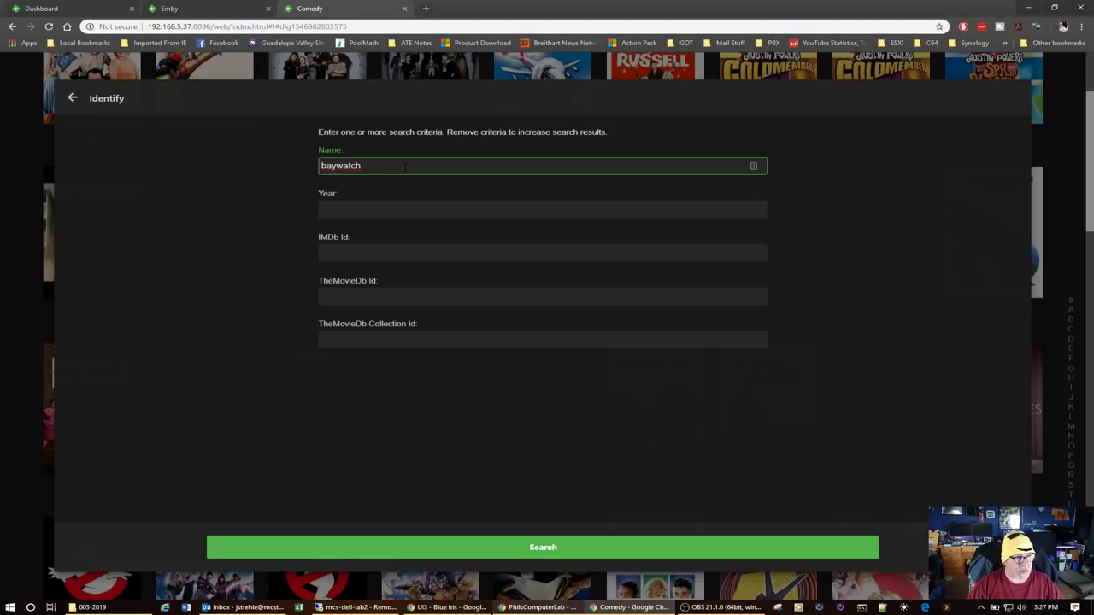
{"action": "left_click", "coordinate": [542, 552]}
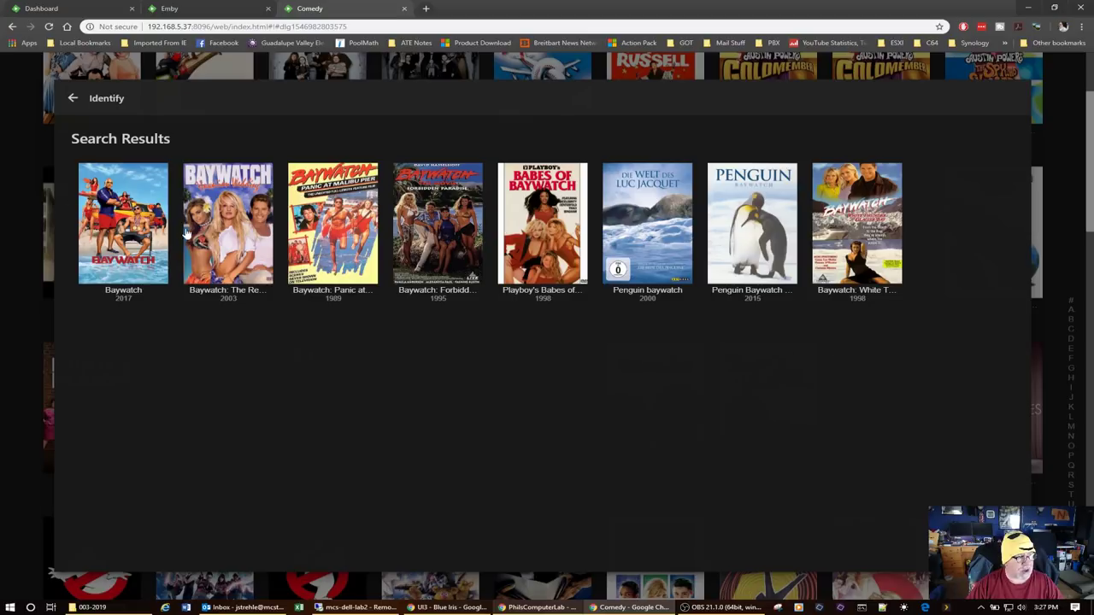
{"action": "left_click", "coordinate": [131, 205]}
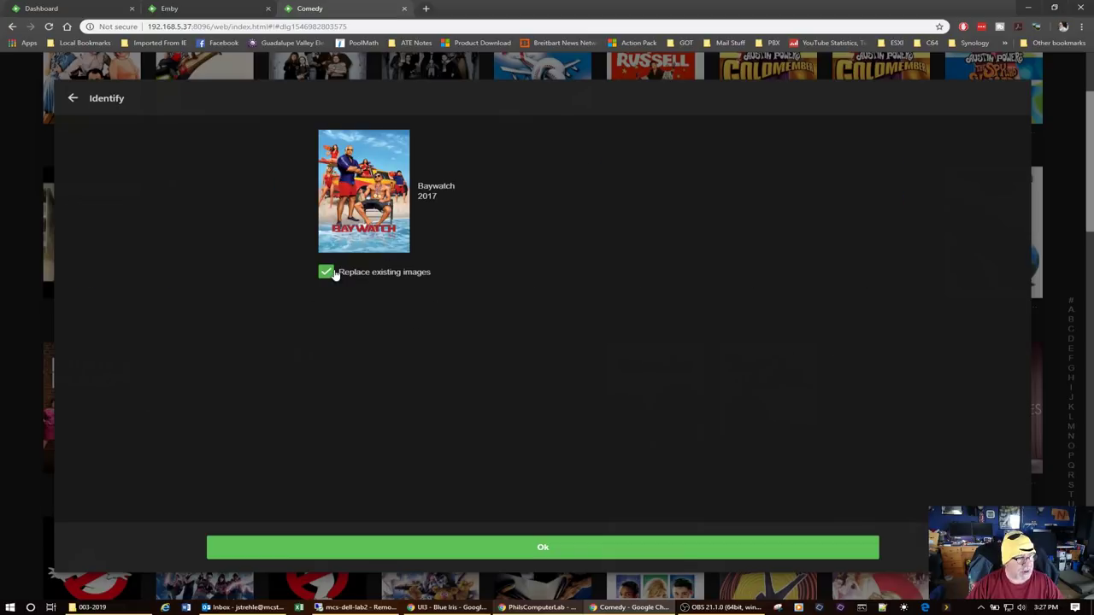